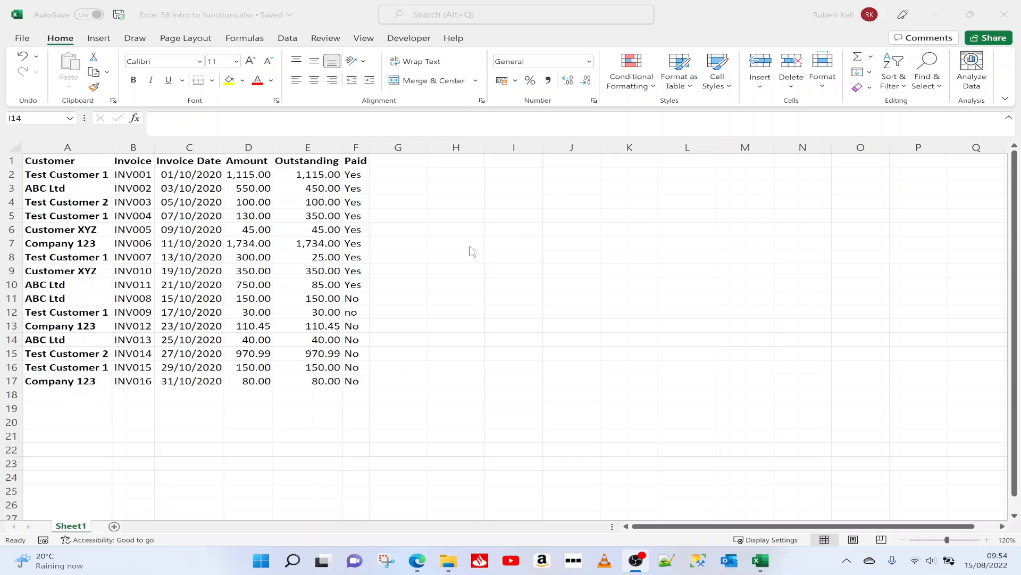
Step: Enter the formula =1+2 in cell H8
{"action": "left_click", "coordinate": [450, 256]}
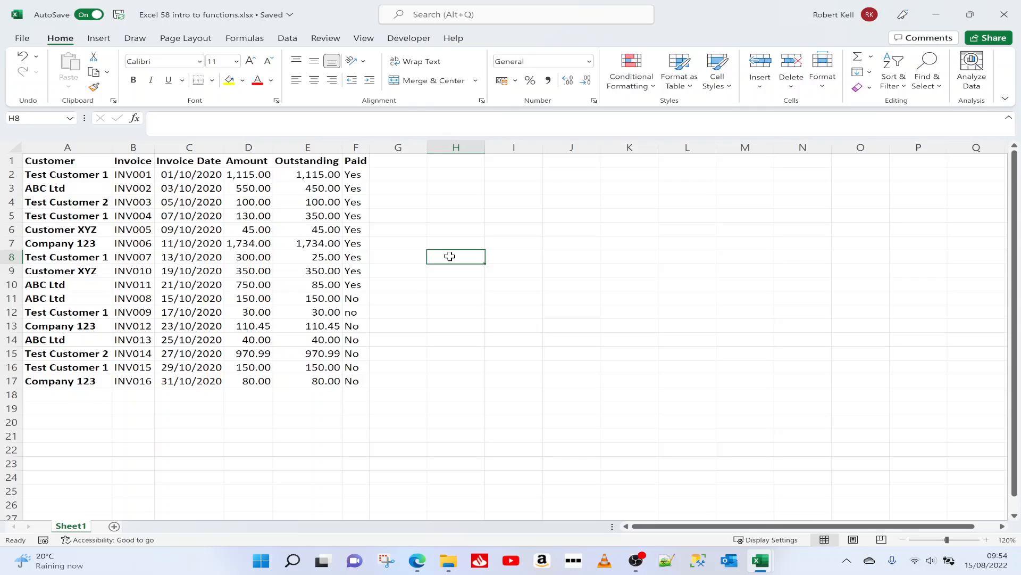
{"action": "type", "text": "=1+2"}
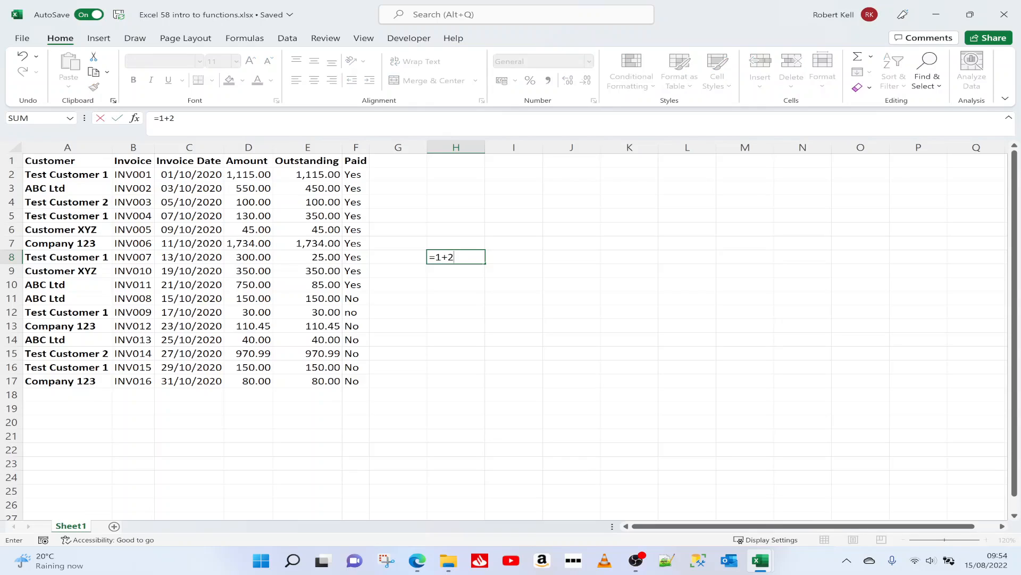
{"action": "key", "text": "Return"}
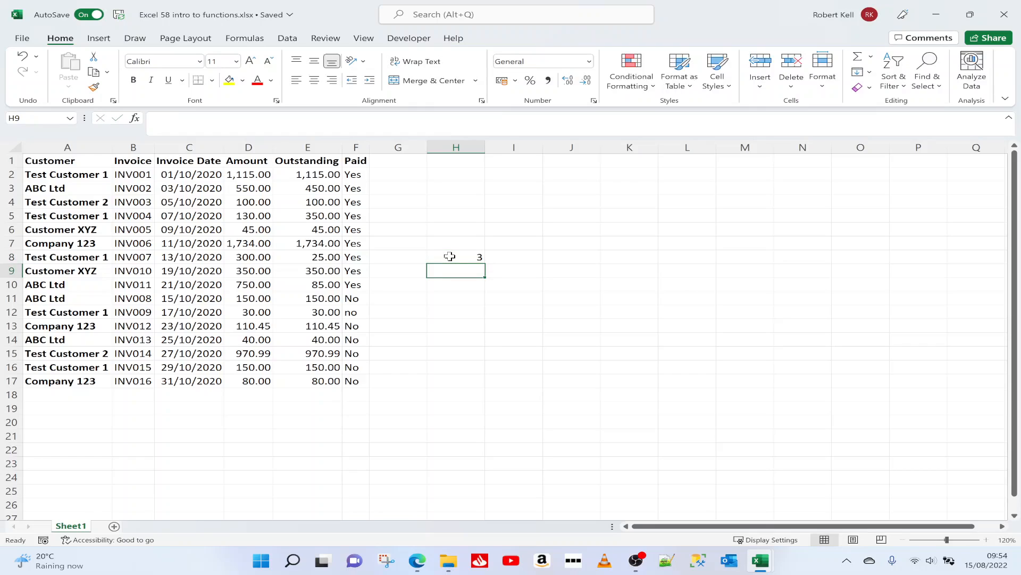
Step: Enter a formula in cell H9 that adds the amounts in D8 and D9, =D8+D9
{"action": "type", "text": "="}
{"action": "left_click", "coordinate": [250, 256]}
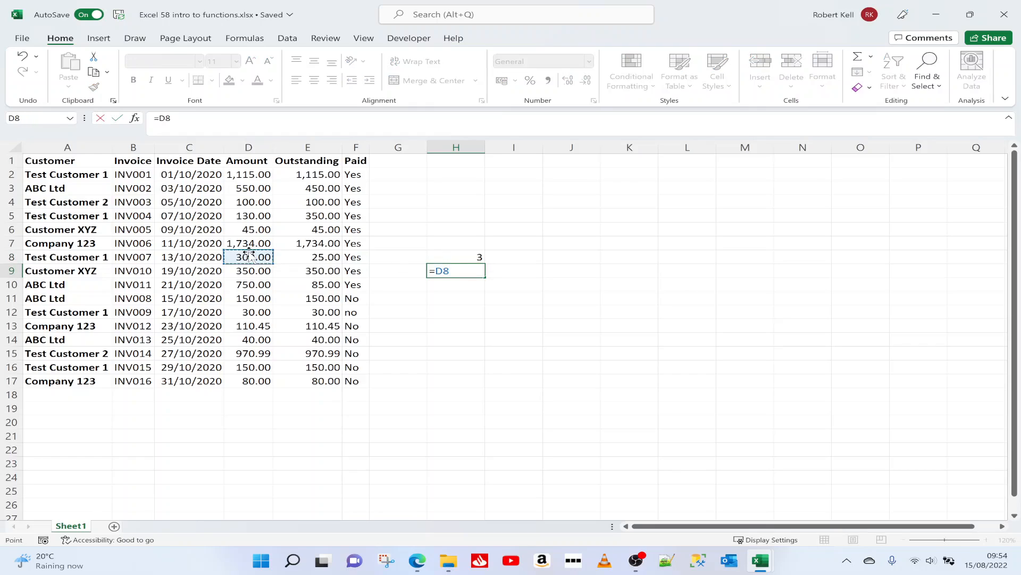
{"action": "type", "text": "+"}
{"action": "left_click", "coordinate": [250, 271]}
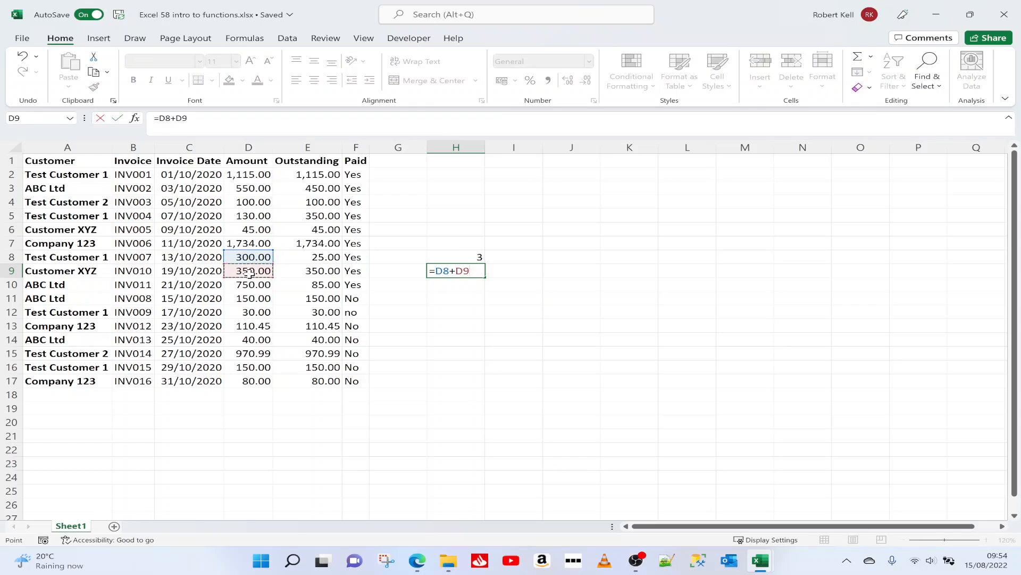
{"action": "key", "text": "Return"}
{"action": "left_click", "coordinate": [463, 272]}
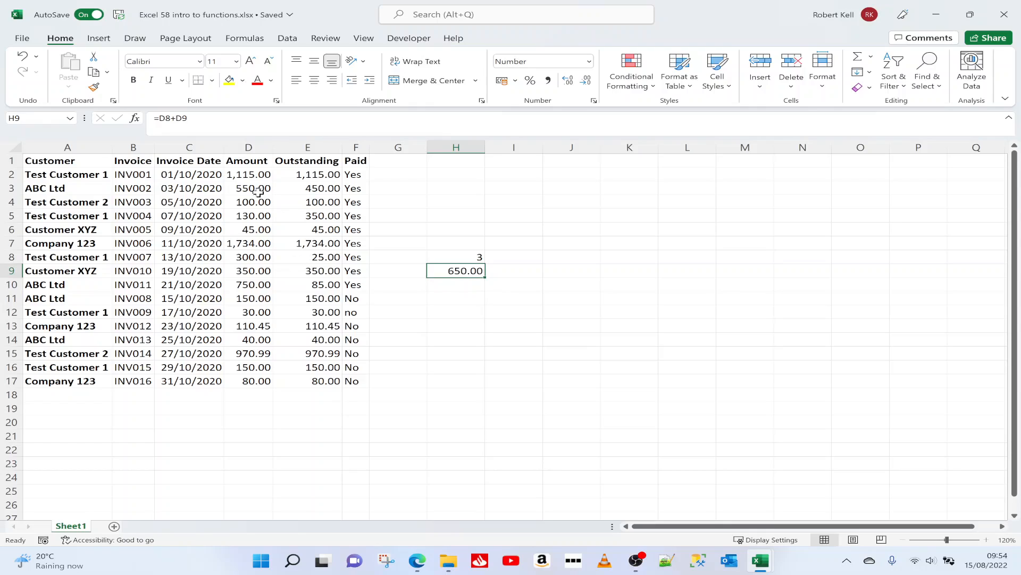
Step: Add the first four invoice amounts in cell H10 by referencing each cell separately, =D2+D3+D4+D5
{"action": "left_click", "coordinate": [250, 173]}
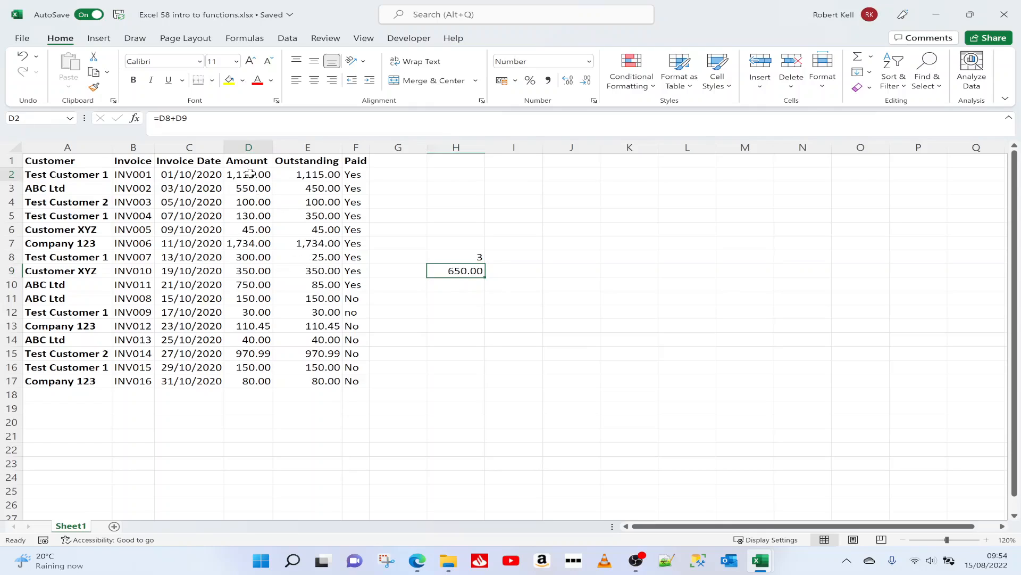
{"action": "left_click", "coordinate": [253, 383], "text": "shift"}
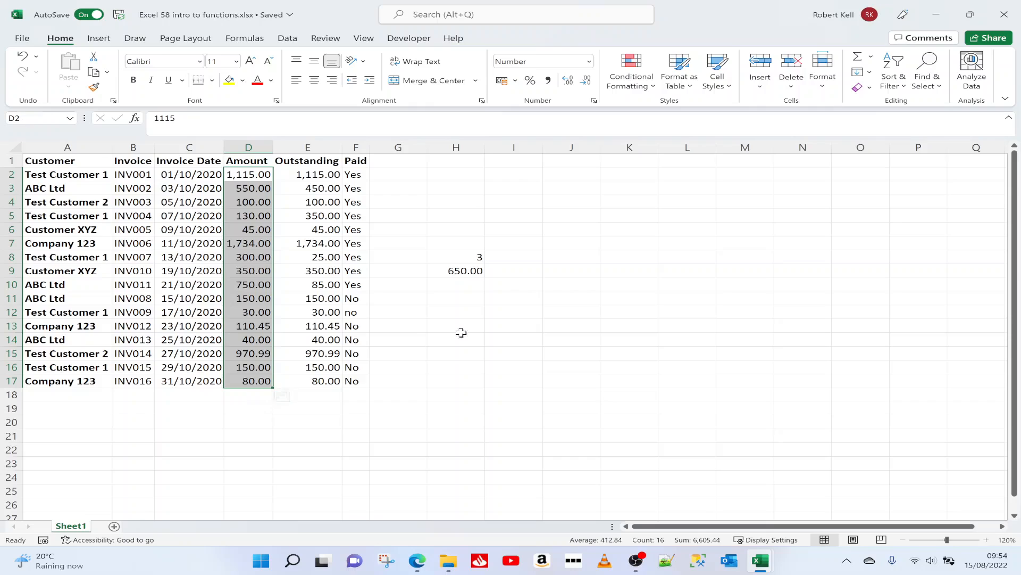
{"action": "left_click", "coordinate": [459, 285]}
{"action": "type", "text": "="}
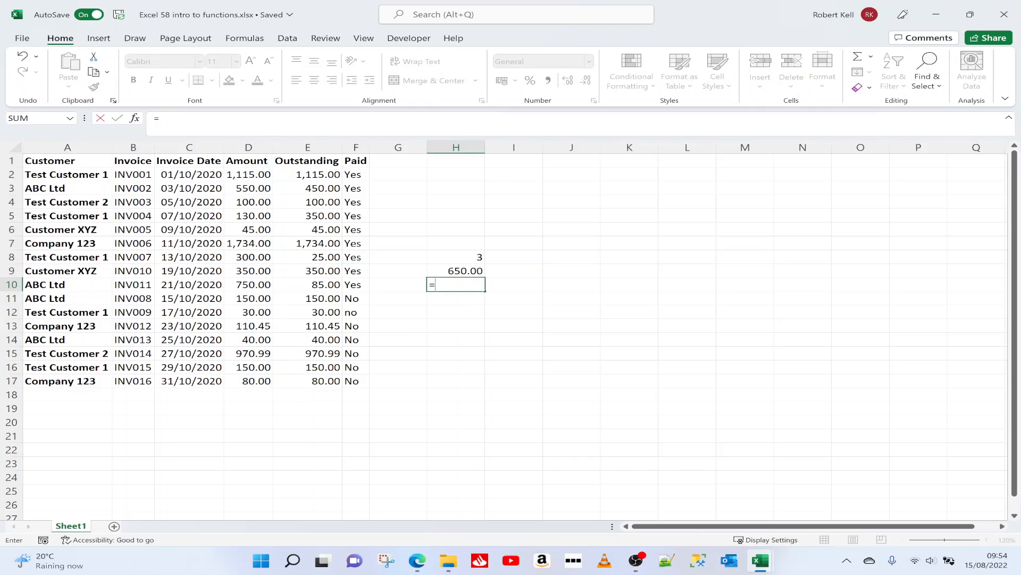
{"action": "left_click", "coordinate": [258, 177]}
{"action": "type", "text": "+"}
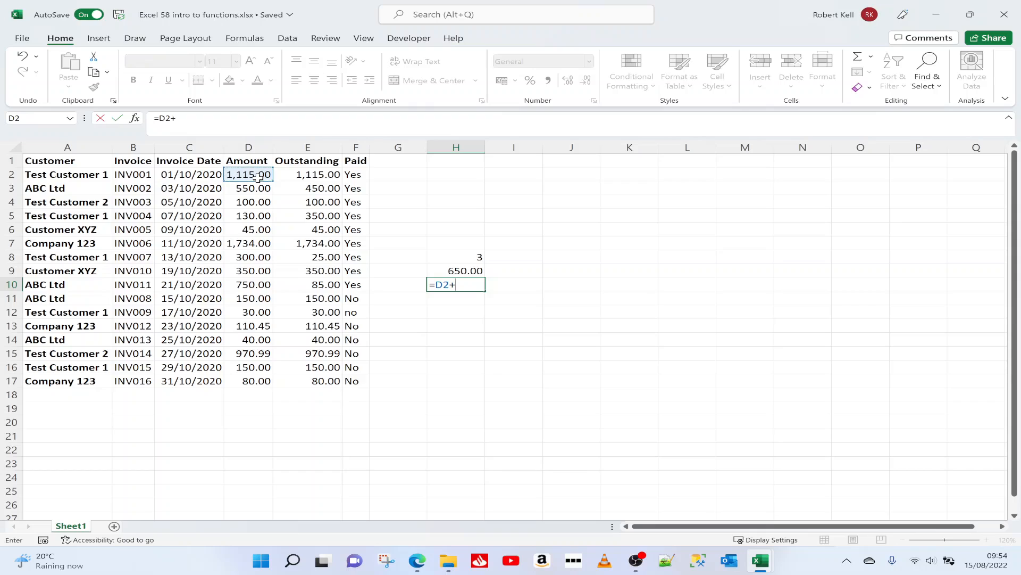
{"action": "left_click", "coordinate": [259, 189]}
{"action": "type", "text": "+"}
{"action": "left_click", "coordinate": [254, 200]}
{"action": "type", "text": "+"}
{"action": "left_click", "coordinate": [258, 215]}
{"action": "key", "text": "Return"}
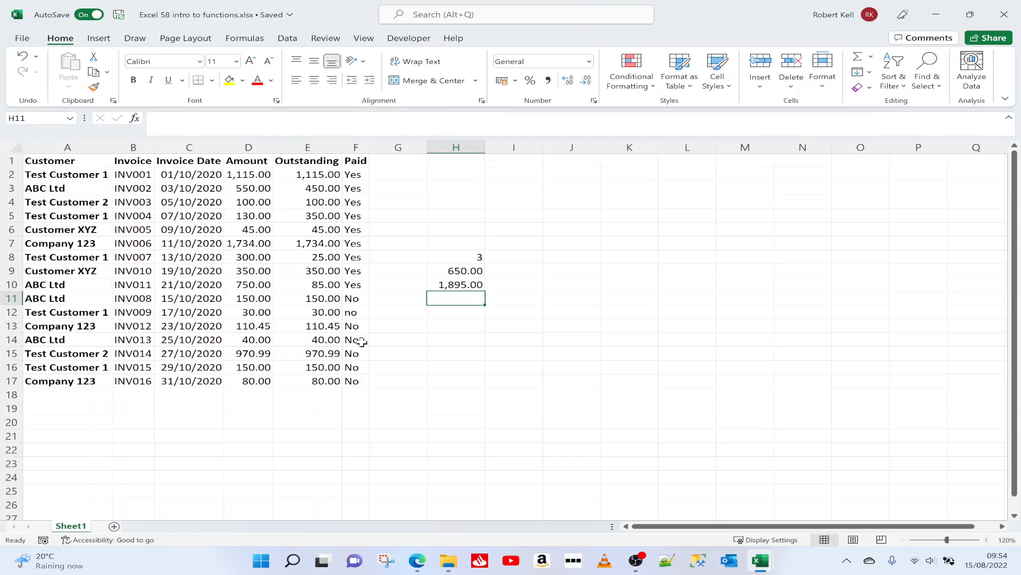
Step: Total the whole Amount column in cell H11 with the SUM function over the range D2:D17
{"action": "type", "text": "="}
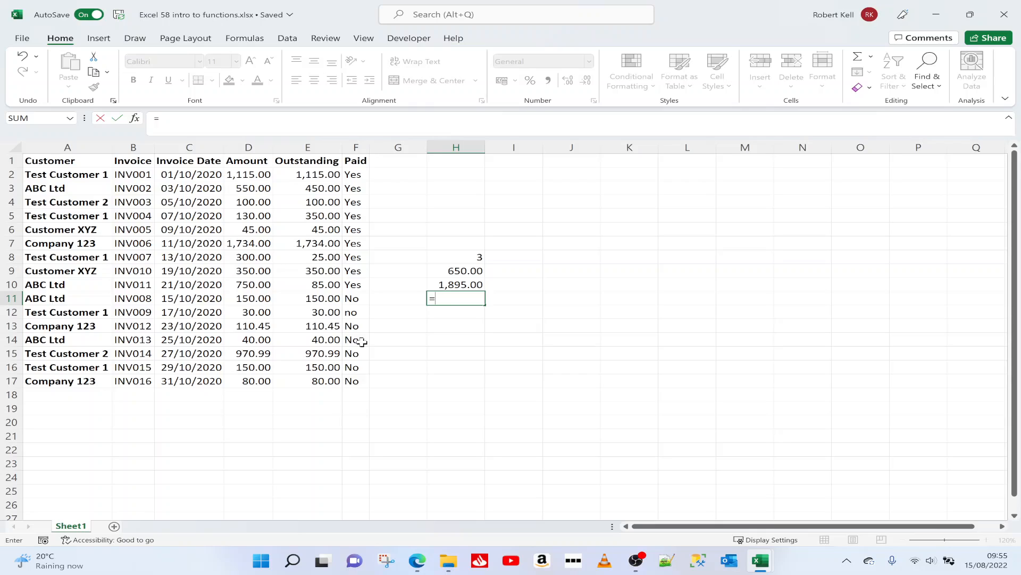
{"action": "type", "text": "S"}
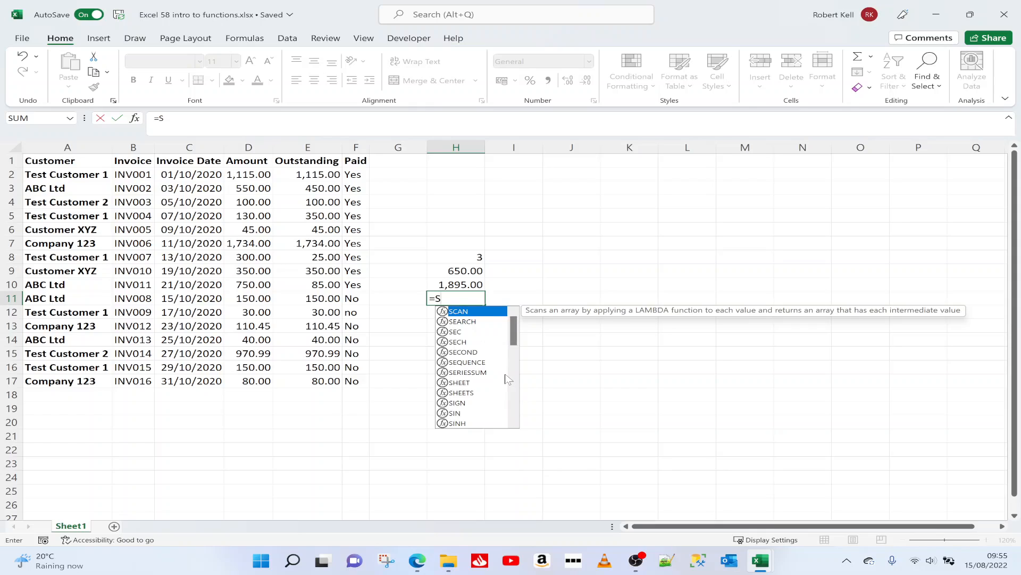
{"action": "type", "text": "U"}
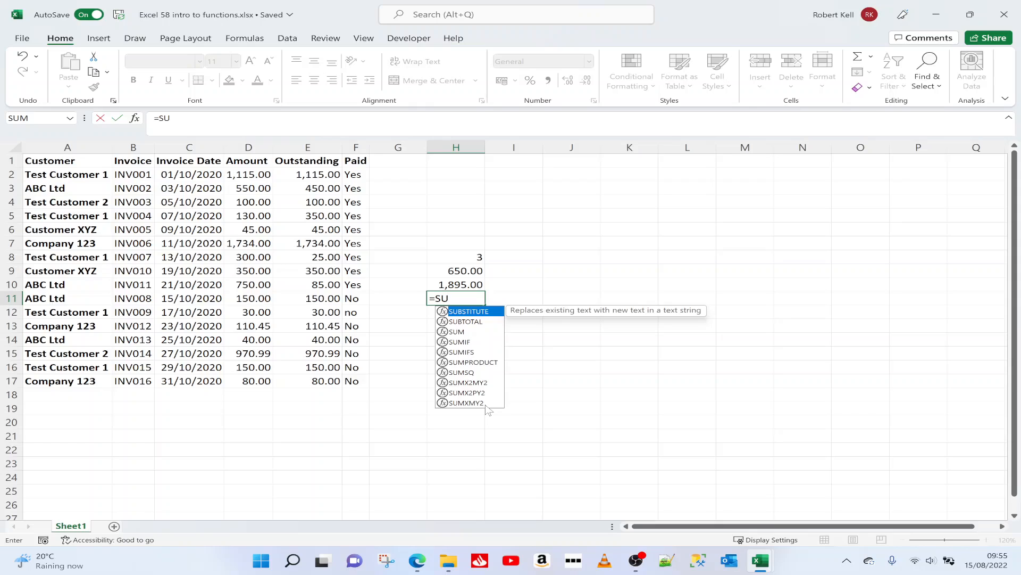
{"action": "left_click", "coordinate": [467, 333]}
{"action": "double_click", "coordinate": [467, 332]}
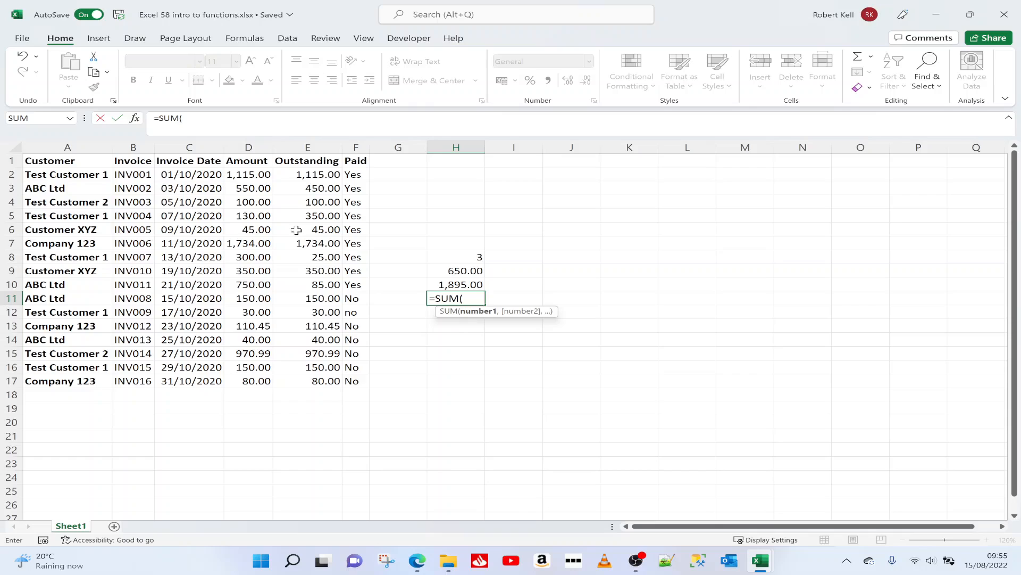
{"action": "left_click_drag", "start_coordinate": [258, 174], "coordinate": [259, 381]}
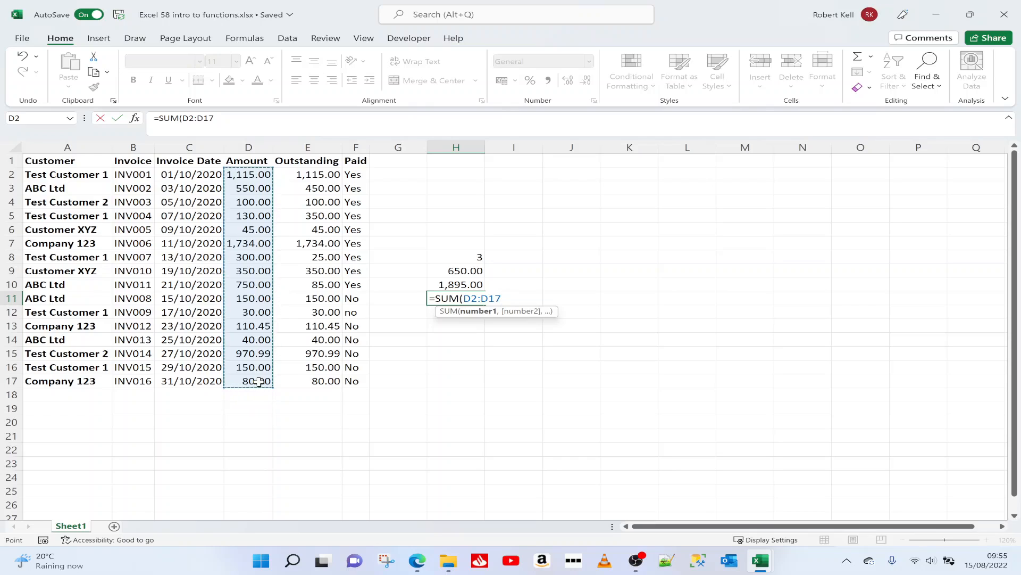
{"action": "key", "text": "Return"}
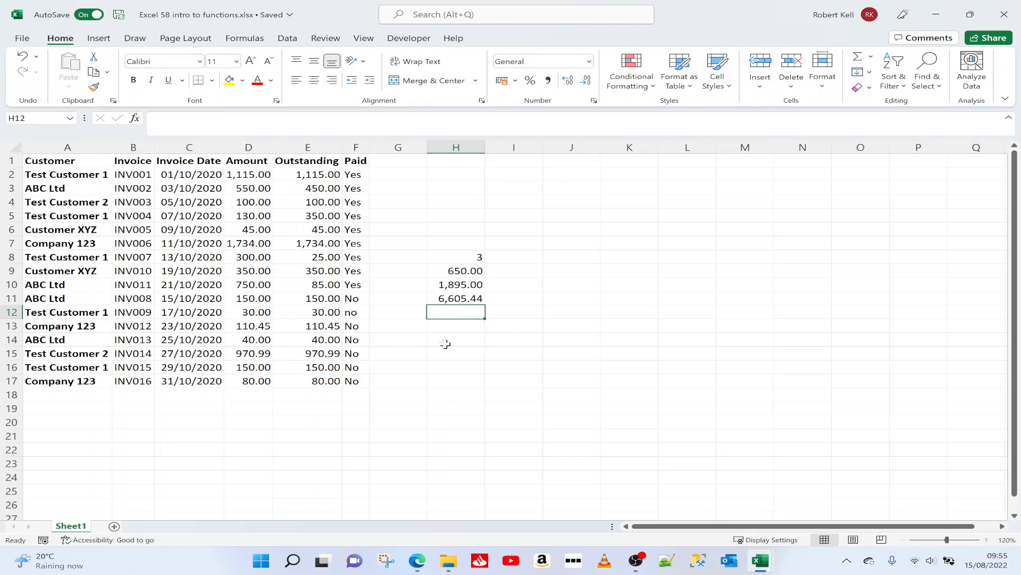
{"action": "left_click", "coordinate": [462, 301]}
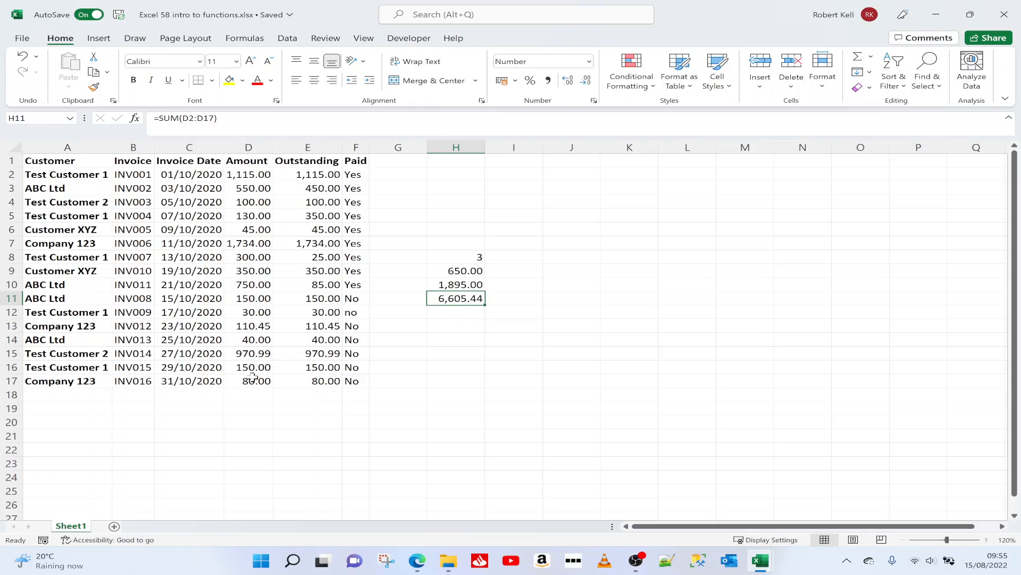
Step: Enter a SUM formula in cell H13 that adds the separate cells D2, D5, D10, D14 and D17
{"action": "left_click", "coordinate": [461, 324]}
{"action": "type", "text": "=SUM("}
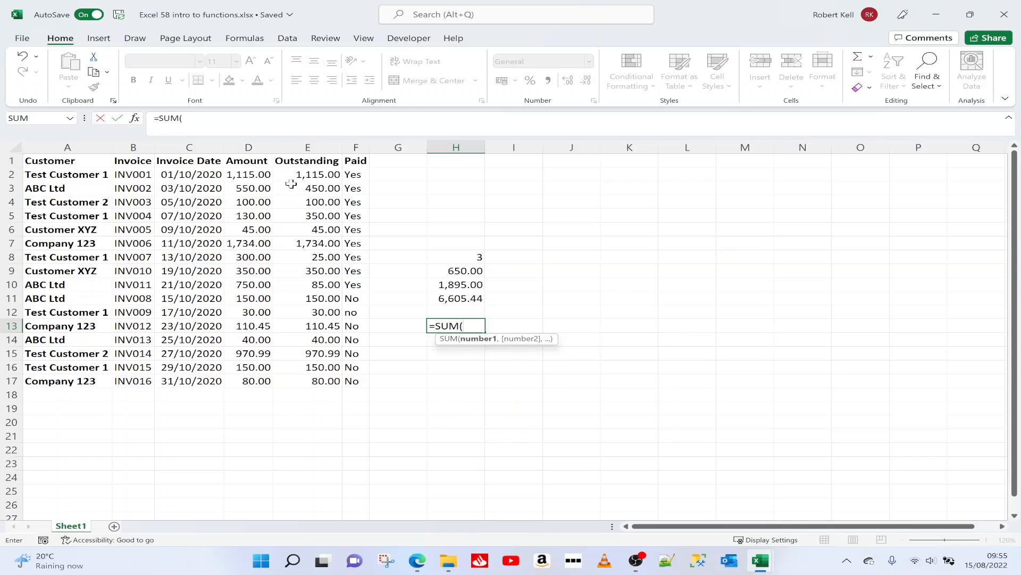
{"action": "left_click", "coordinate": [259, 177]}
{"action": "type", "text": ","}
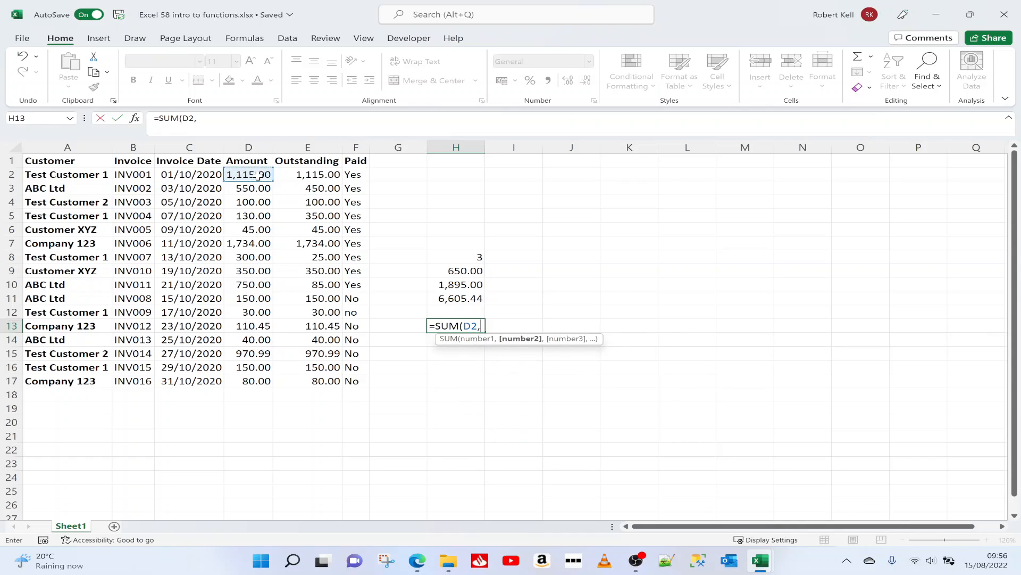
{"action": "left_click", "coordinate": [258, 214]}
{"action": "type", "text": ","}
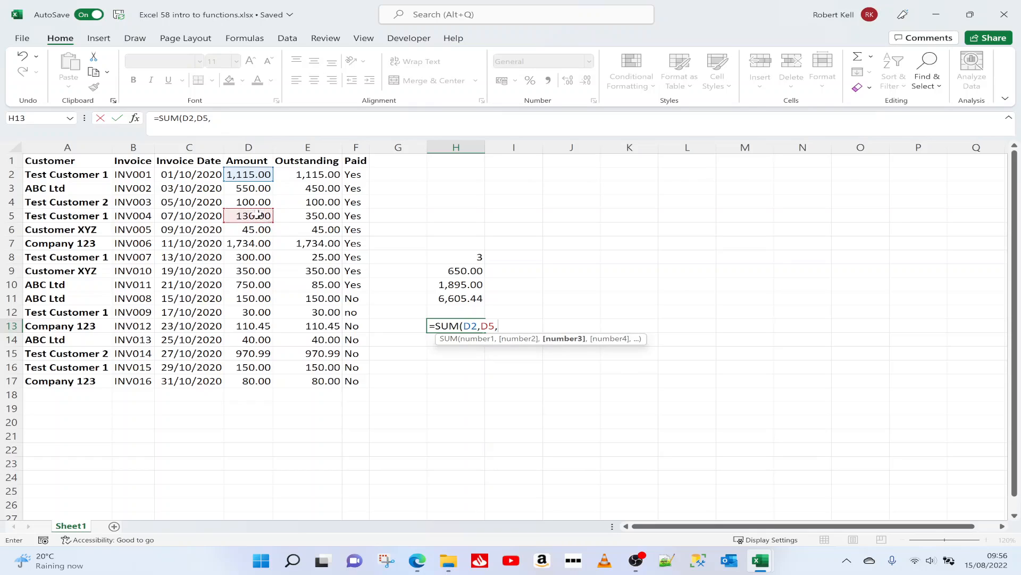
{"action": "left_click", "coordinate": [261, 285]}
{"action": "type", "text": ","}
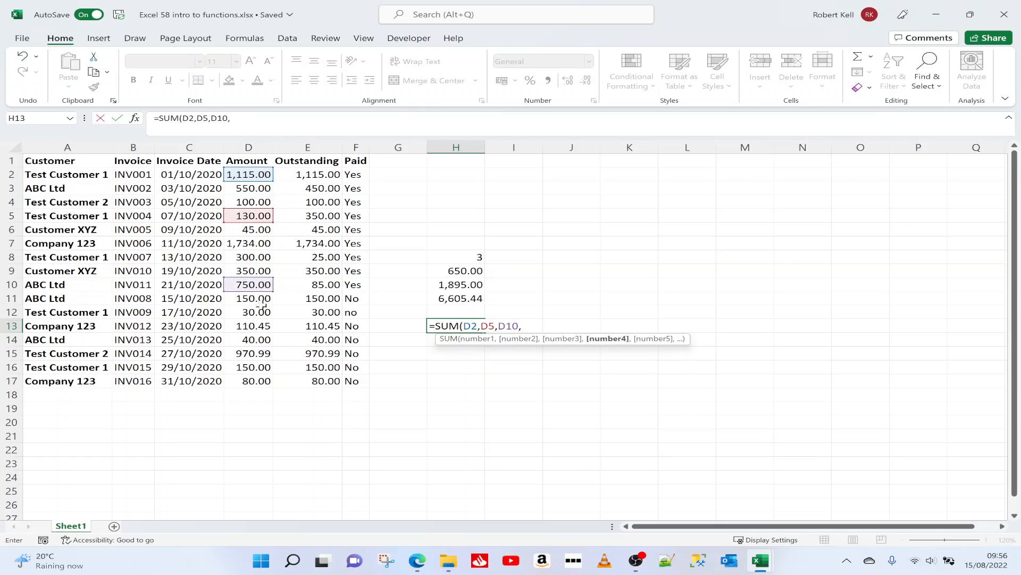
{"action": "left_click", "coordinate": [260, 339]}
{"action": "type", "text": ","}
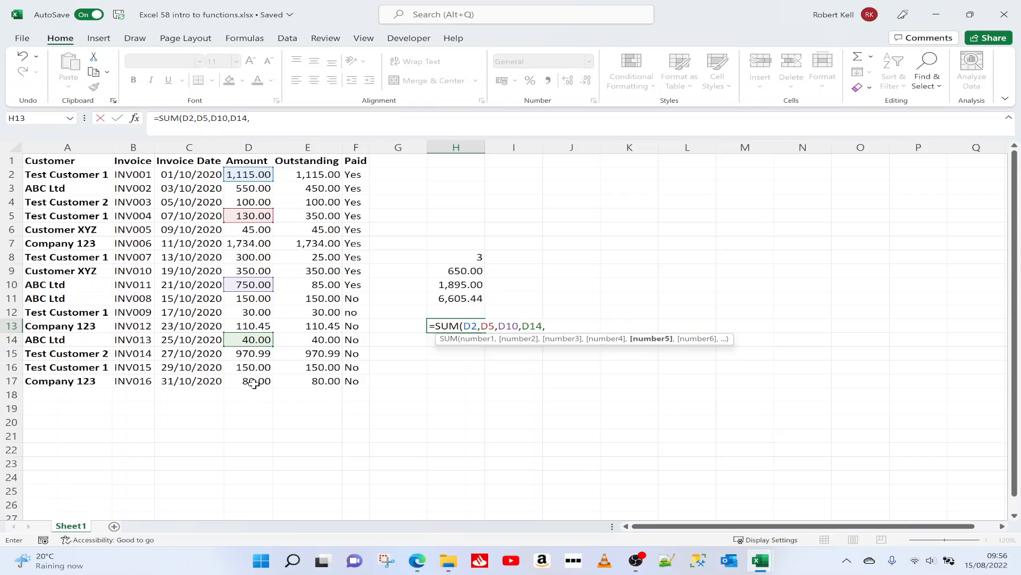
{"action": "left_click", "coordinate": [255, 382]}
{"action": "type", "text": ")"}
{"action": "key", "text": "Return"}
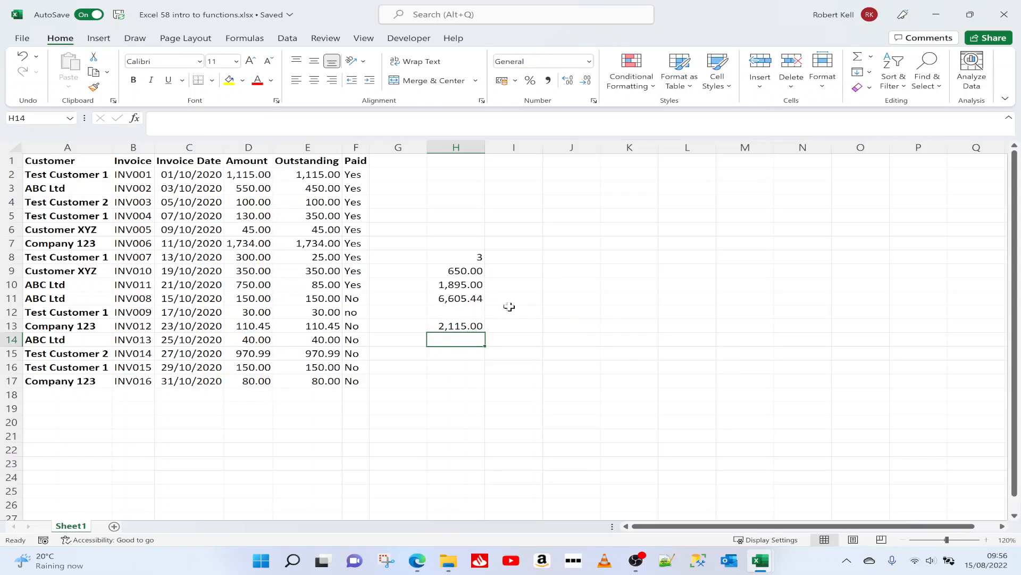
Step: Inspect the cell references of the SUM formula in H13 and compare them with the range formula in H11
{"action": "left_click", "coordinate": [455, 326]}
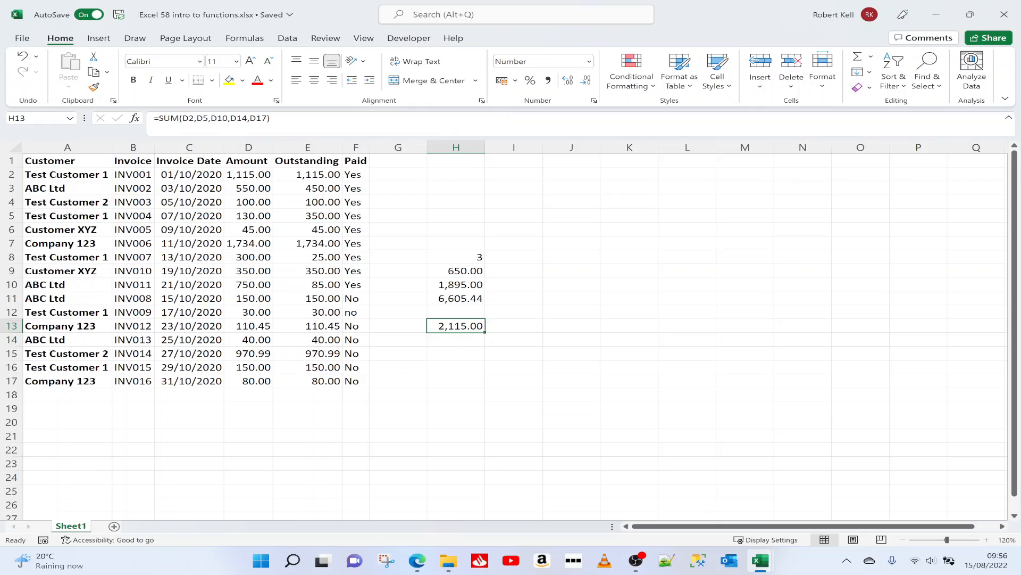
{"action": "key", "text": "F2"}
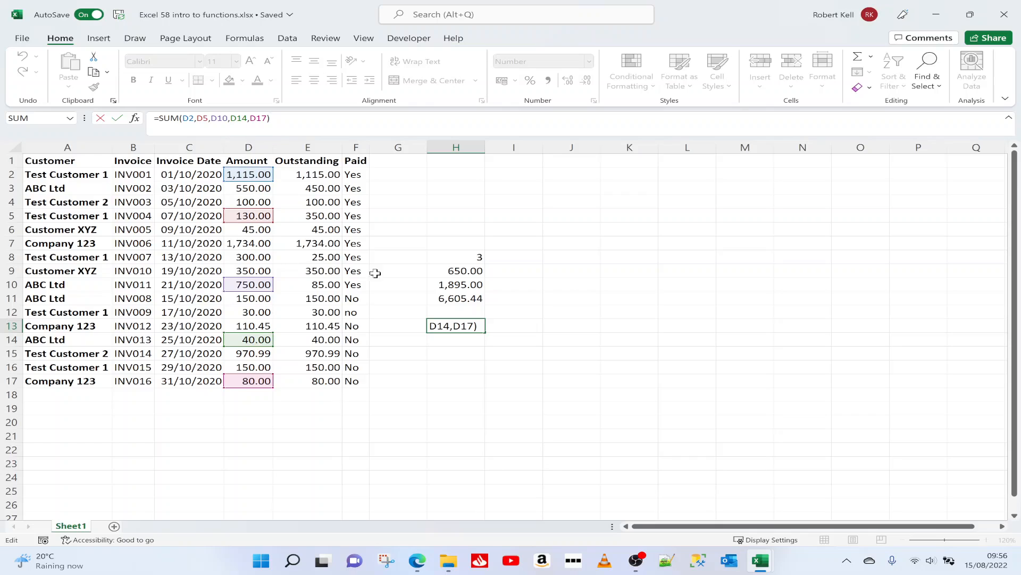
{"action": "key", "text": "Return"}
{"action": "left_click", "coordinate": [454, 299]}
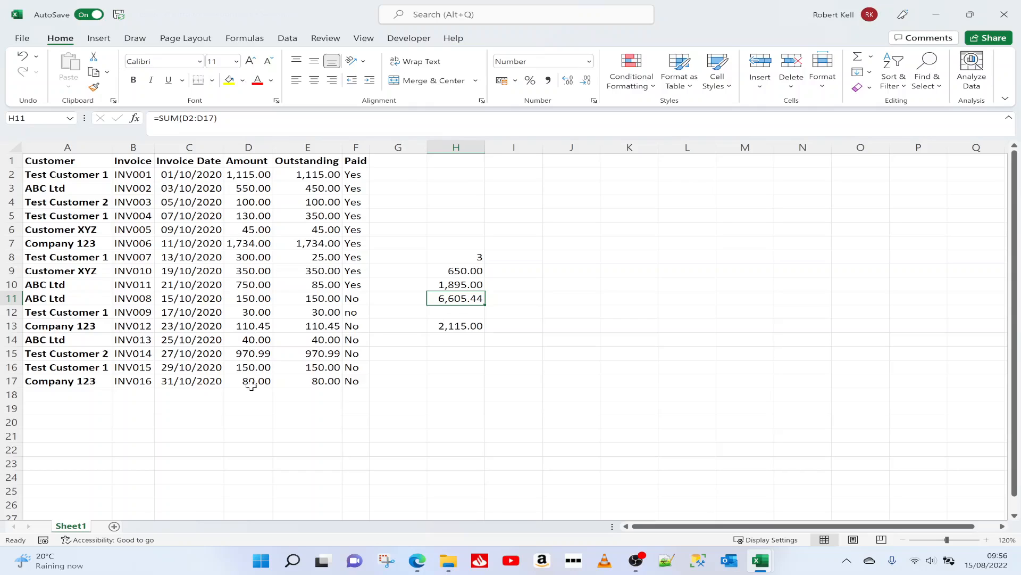
{"action": "left_click", "coordinate": [526, 186]}
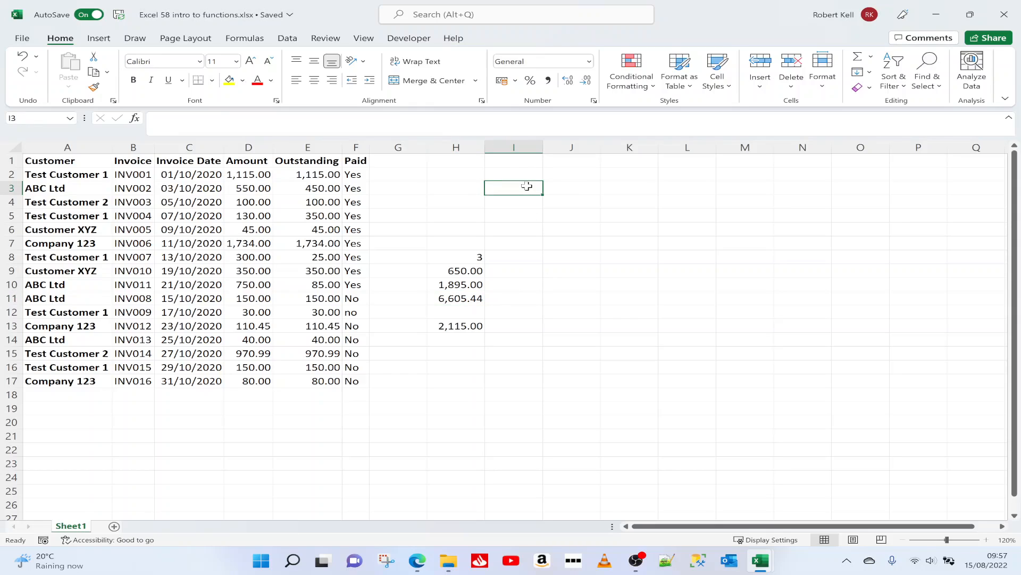
{"action": "key", "text": "F2"}
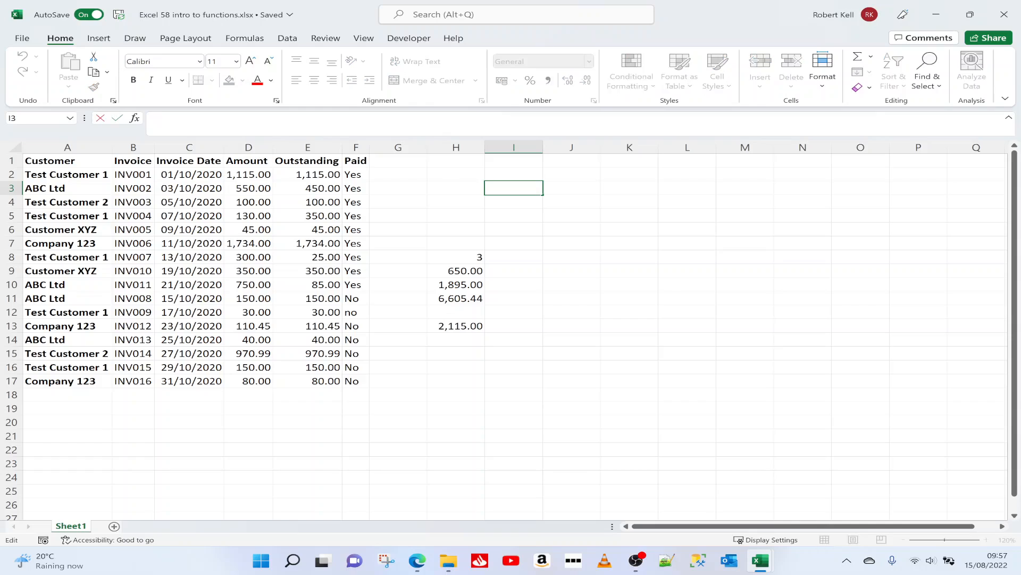
{"action": "type", "text": "="}
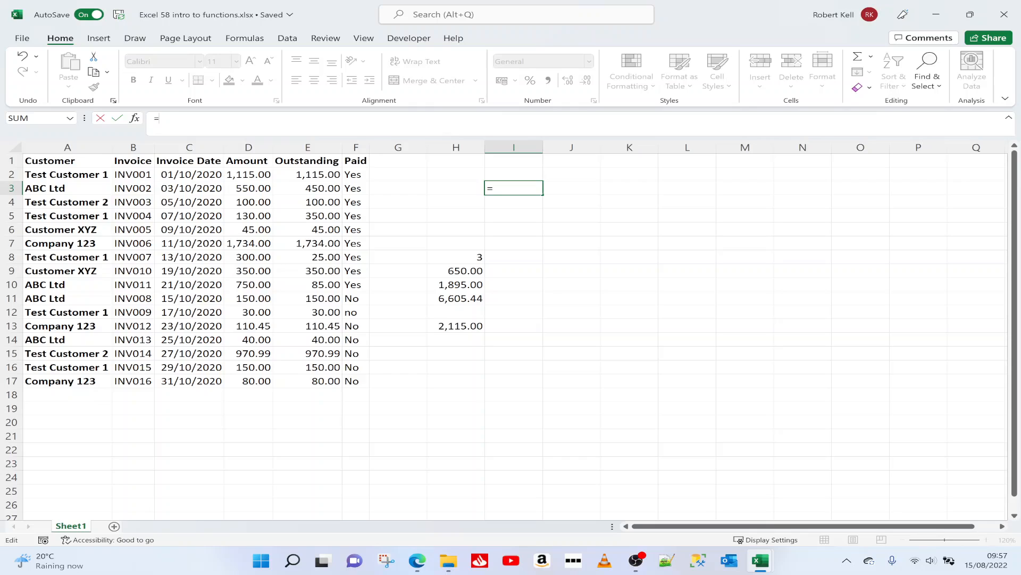
{"action": "type", "text": "SUM"}
{"action": "key", "text": "Escape"}
{"action": "key", "text": "Escape"}
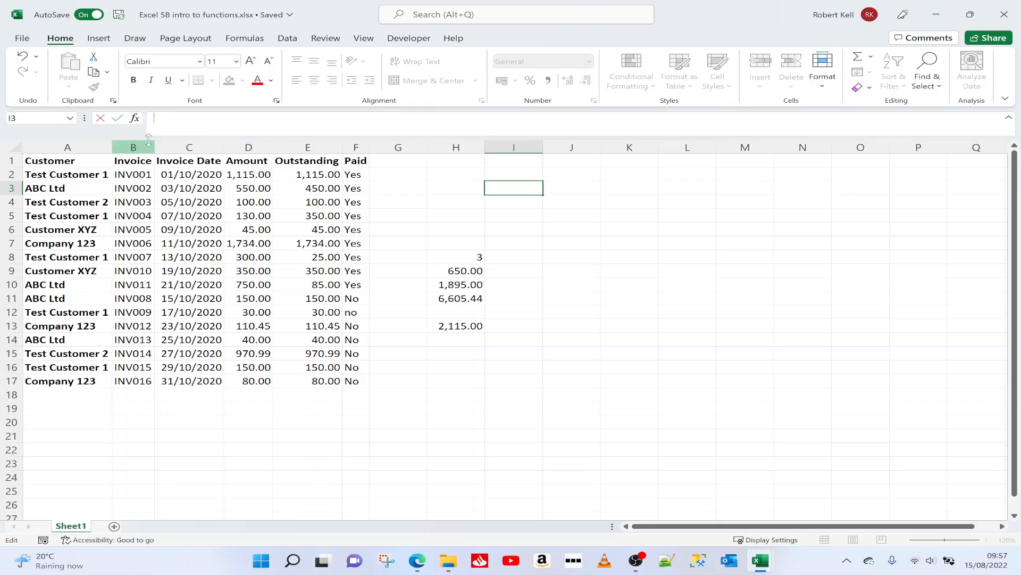
Step: Open the Insert Function dialog for cell I3, browse the recently used functions and set the category to All
{"action": "left_click", "coordinate": [135, 118]}
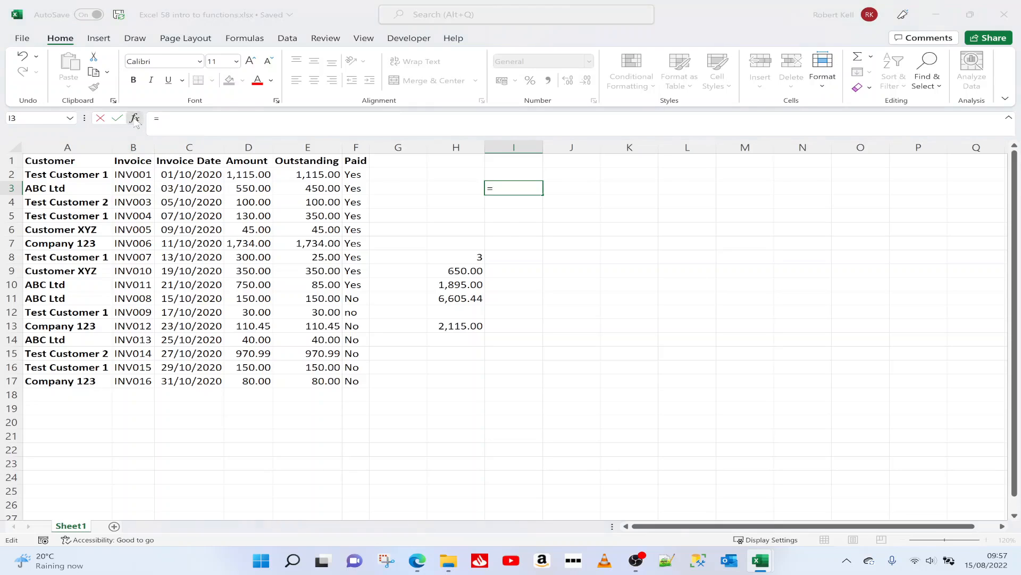
{"action": "left_click_drag", "start_coordinate": [317, 28], "coordinate": [431, 140]}
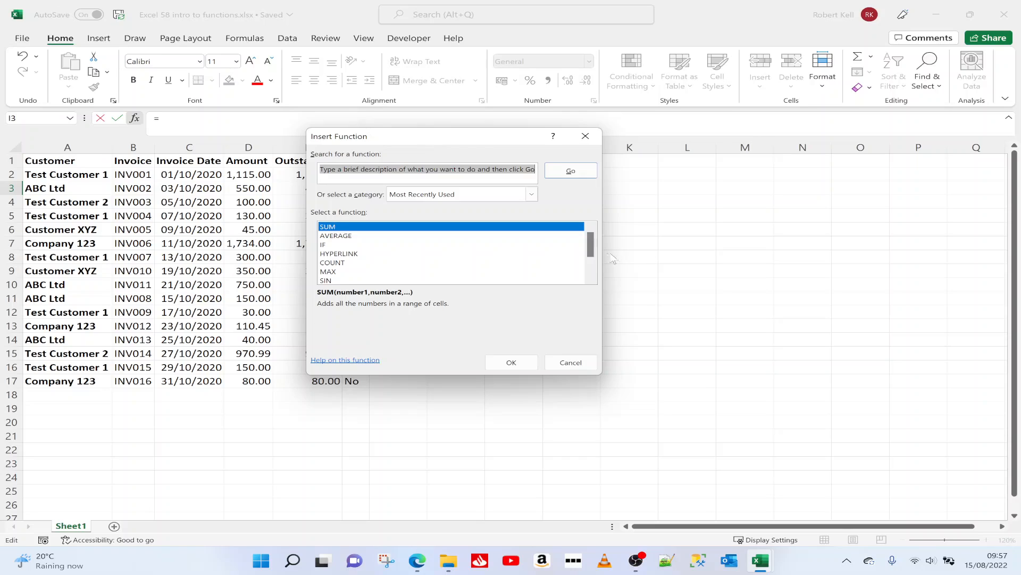
{"action": "scroll", "coordinate": [592, 245], "scroll_direction": "down", "scroll_amount": 2}
{"action": "scroll", "coordinate": [591, 232], "scroll_direction": "up", "scroll_amount": 2}
{"action": "left_click", "coordinate": [531, 195]}
{"action": "mouse_move", "coordinate": [532, 217]}
{"action": "left_mouse_down"}
{"action": "mouse_move", "coordinate": [533, 244]}
{"action": "mouse_move", "coordinate": [534, 216]}
{"action": "left_mouse_up"}
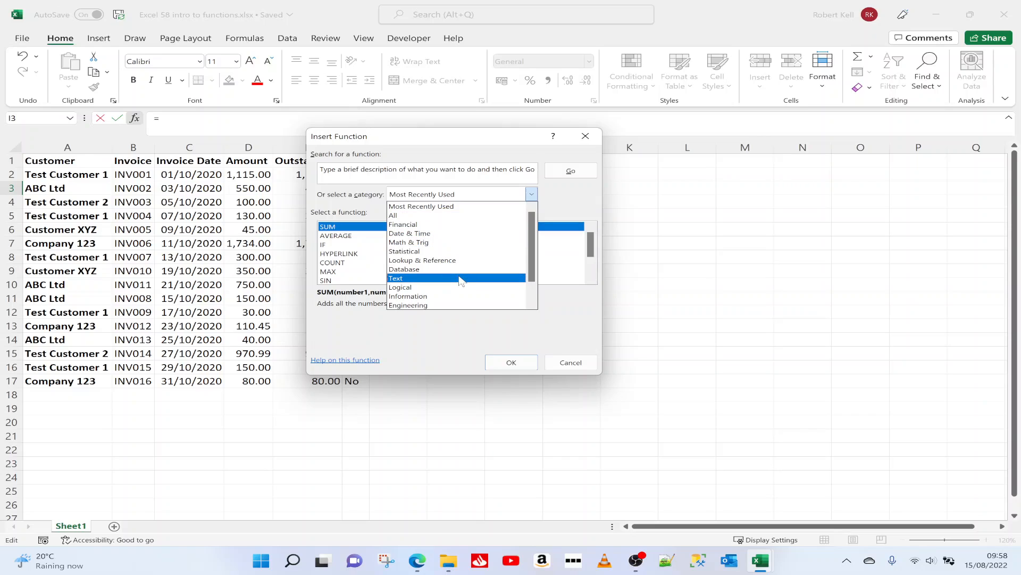
{"action": "left_click", "coordinate": [458, 215]}
Step: Search the functions for "concat" and compare the descriptions of CONCAT, CONCATENATE and TEXTJOIN
{"action": "left_click_drag", "start_coordinate": [320, 169], "coordinate": [580, 179]}
{"action": "key", "text": "Delete"}
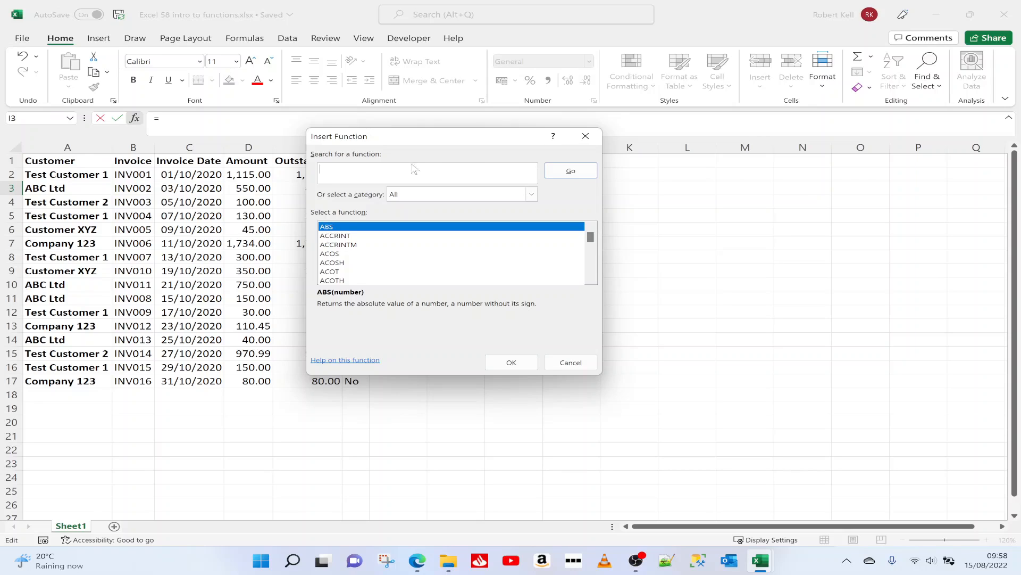
{"action": "type", "text": "concat"}
{"action": "left_click", "coordinate": [571, 173]}
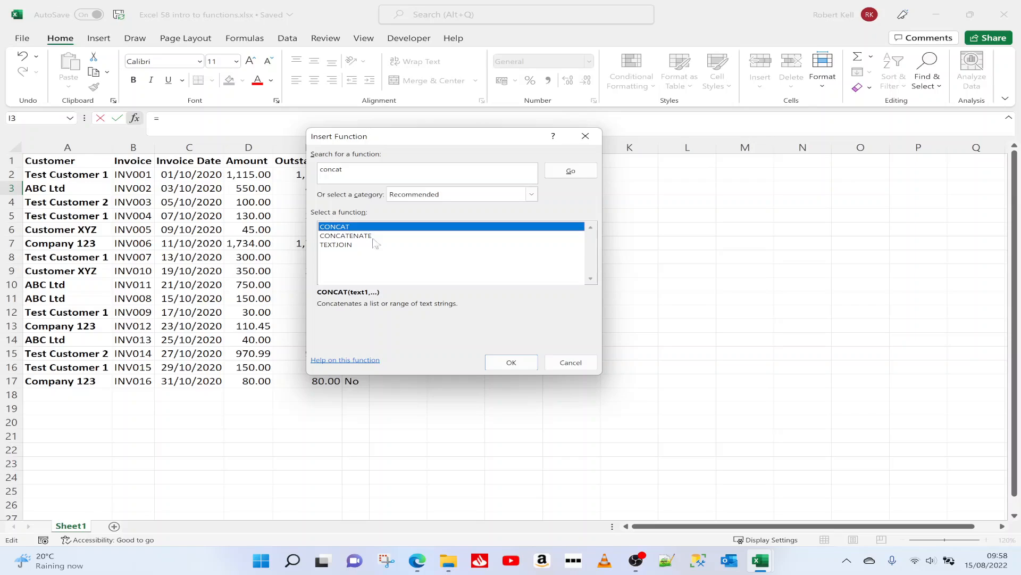
{"action": "left_click", "coordinate": [342, 244]}
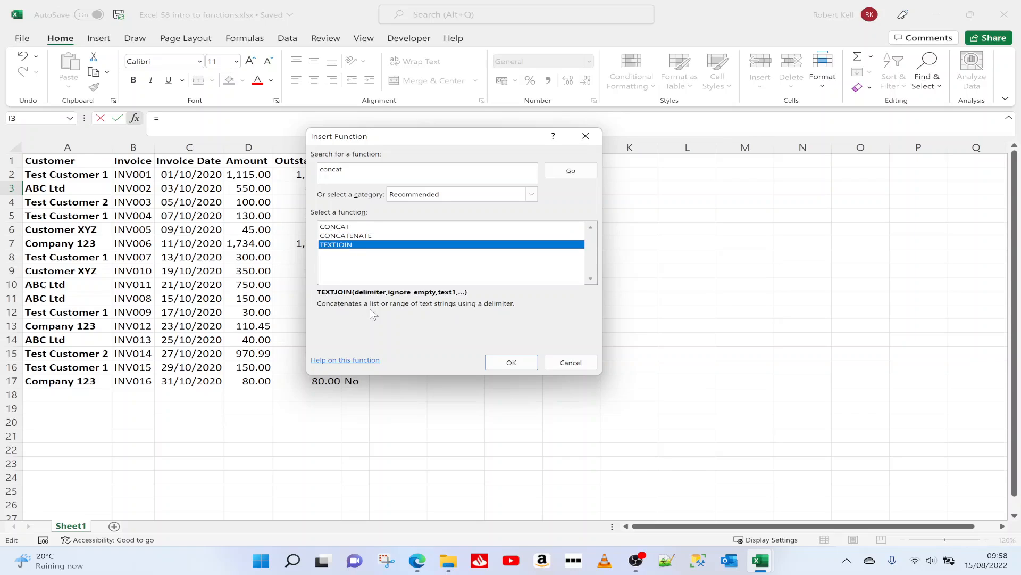
{"action": "left_click", "coordinate": [343, 227]}
{"action": "left_click", "coordinate": [344, 236]}
{"action": "left_click", "coordinate": [346, 245]}
{"action": "left_click", "coordinate": [346, 236]}
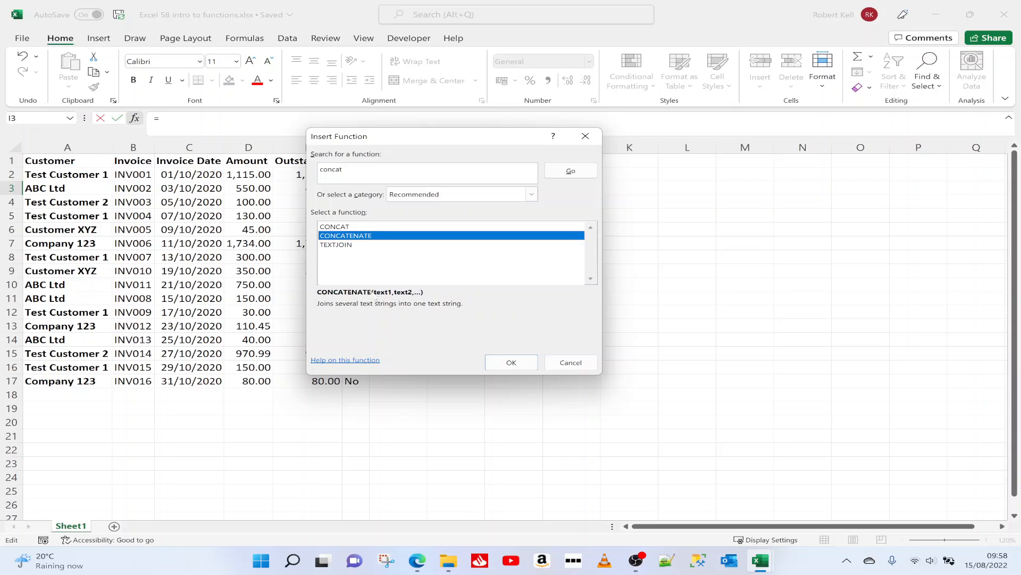
{"action": "left_click", "coordinate": [346, 227]}
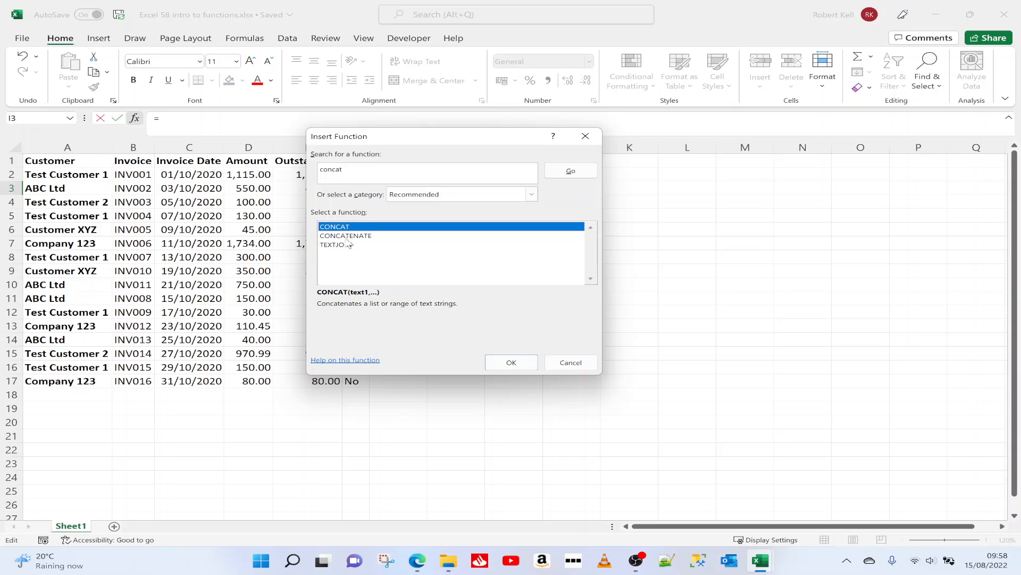
{"action": "left_click", "coordinate": [346, 246]}
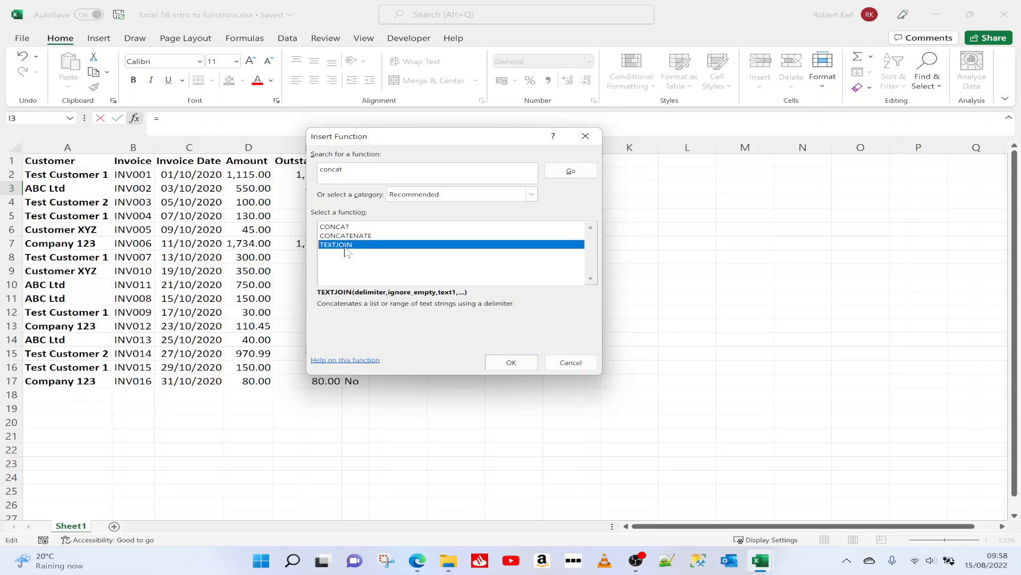
Step: Search the functions for "sum" and read the descriptions of SUMIF and SUMIFS
{"action": "left_click", "coordinate": [341, 171]}
{"action": "key", "text": "BackSpace"}
{"action": "type", "text": "sum"}
{"action": "left_click", "coordinate": [571, 171]}
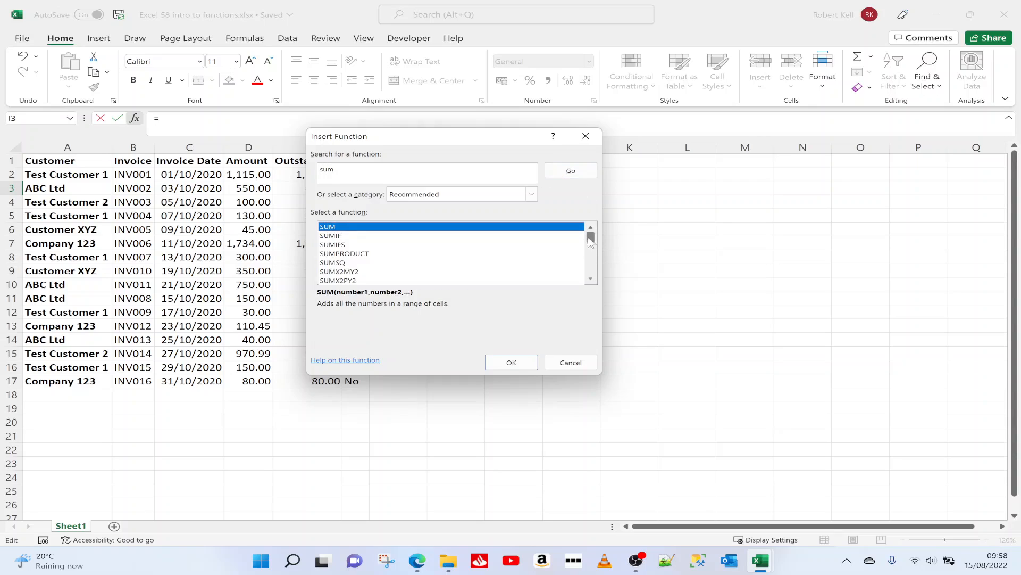
{"action": "mouse_move", "coordinate": [593, 245]}
{"action": "left_mouse_down"}
{"action": "mouse_move", "coordinate": [592, 258]}
{"action": "mouse_move", "coordinate": [593, 240]}
{"action": "left_mouse_up"}
{"action": "left_click", "coordinate": [403, 237]}
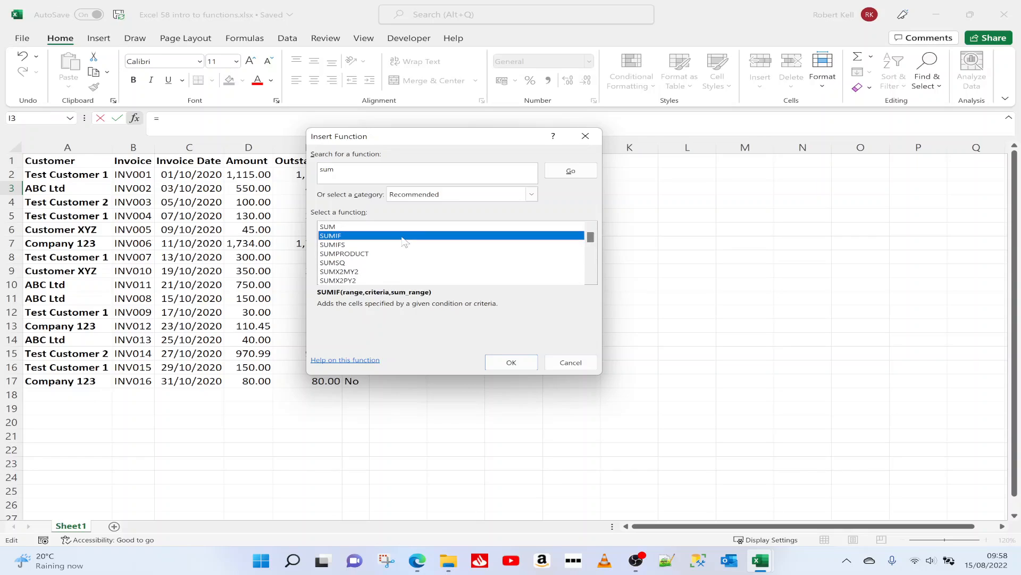
{"action": "left_click", "coordinate": [402, 245]}
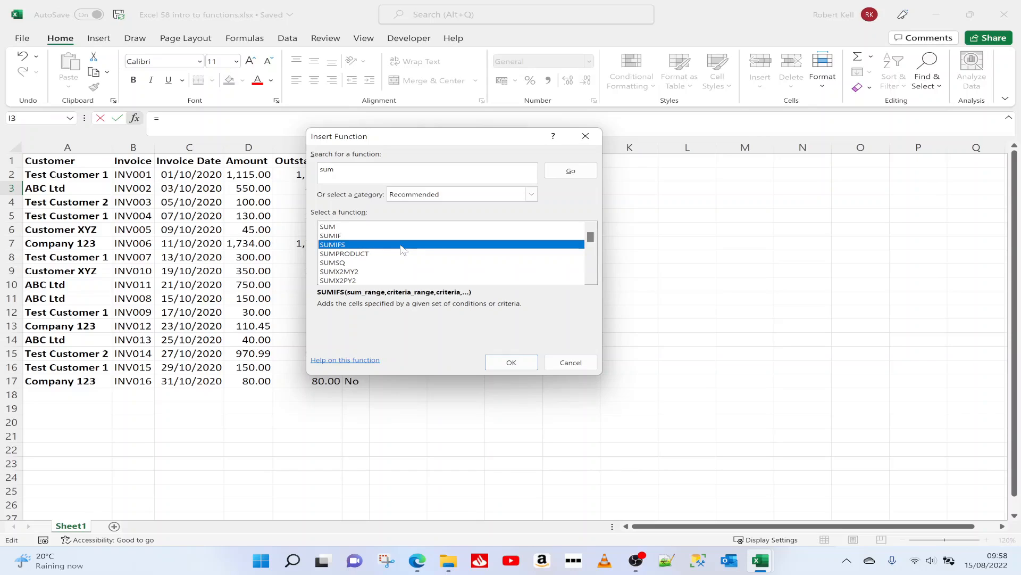
{"action": "mouse_move", "coordinate": [594, 241]}
{"action": "left_mouse_down"}
{"action": "mouse_move", "coordinate": [588, 251]}
{"action": "mouse_move", "coordinate": [588, 229]}
{"action": "left_mouse_up"}
Step: Search the functions for "average" to look over the available averaging functions
{"action": "double_click", "coordinate": [327, 169]}
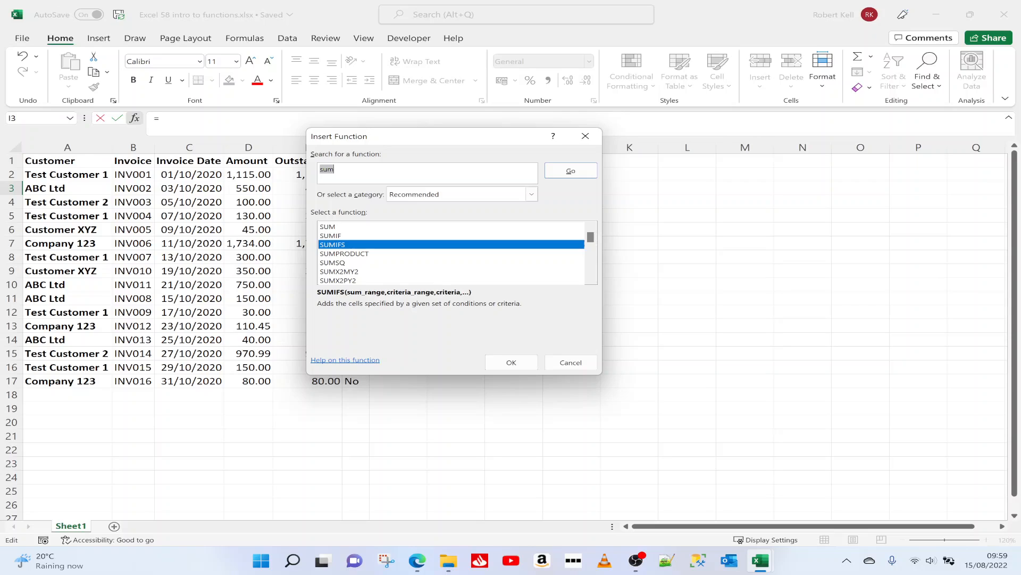
{"action": "type", "text": "average"}
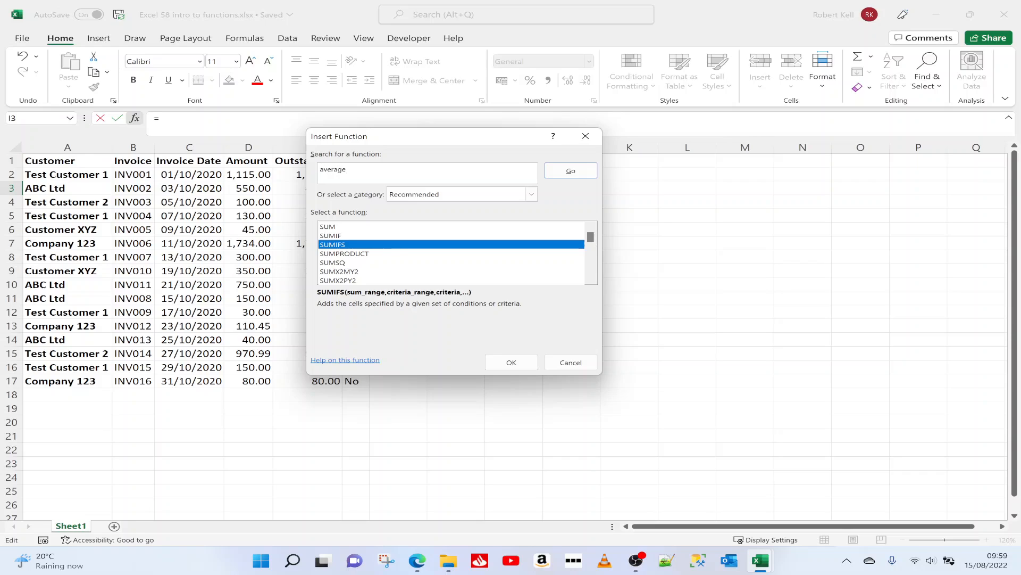
{"action": "left_click", "coordinate": [568, 174]}
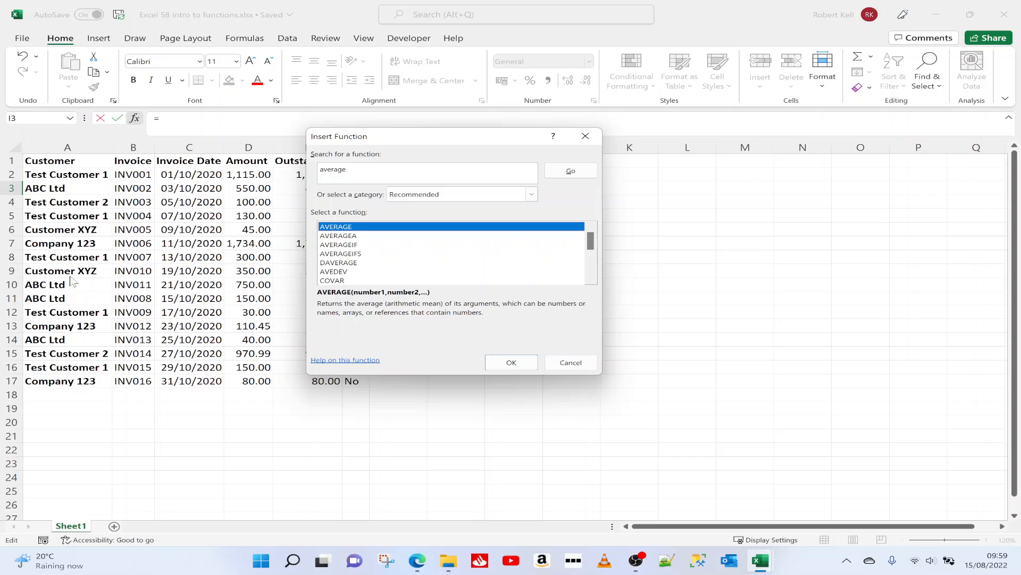
Step: Search the functions for "upper" and insert the UPPER function into cell I3
{"action": "left_click", "coordinate": [362, 171]}
{"action": "type", "text": "upper"}
{"action": "left_click", "coordinate": [557, 176]}
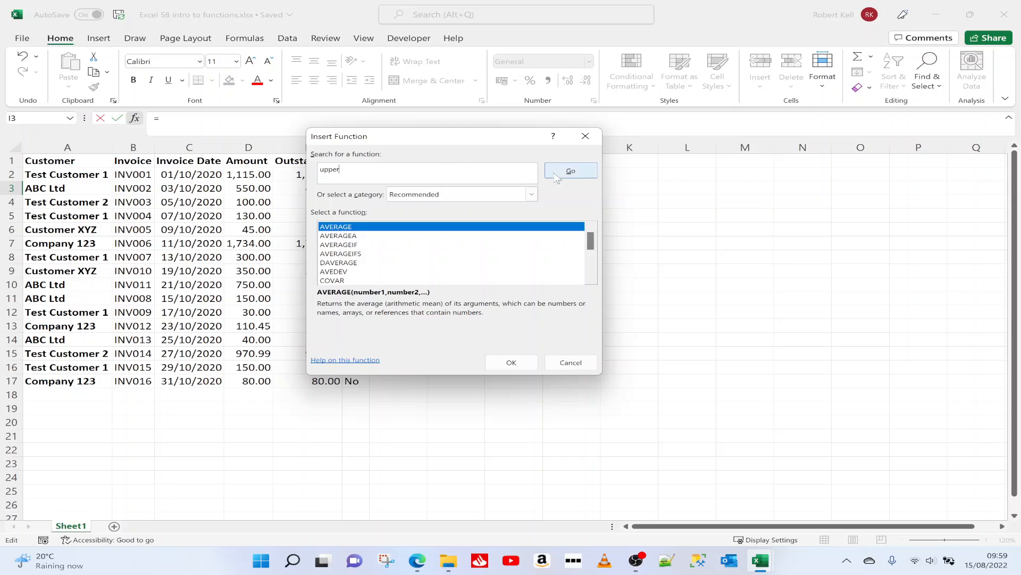
{"action": "left_click_drag", "start_coordinate": [591, 249], "coordinate": [587, 218]}
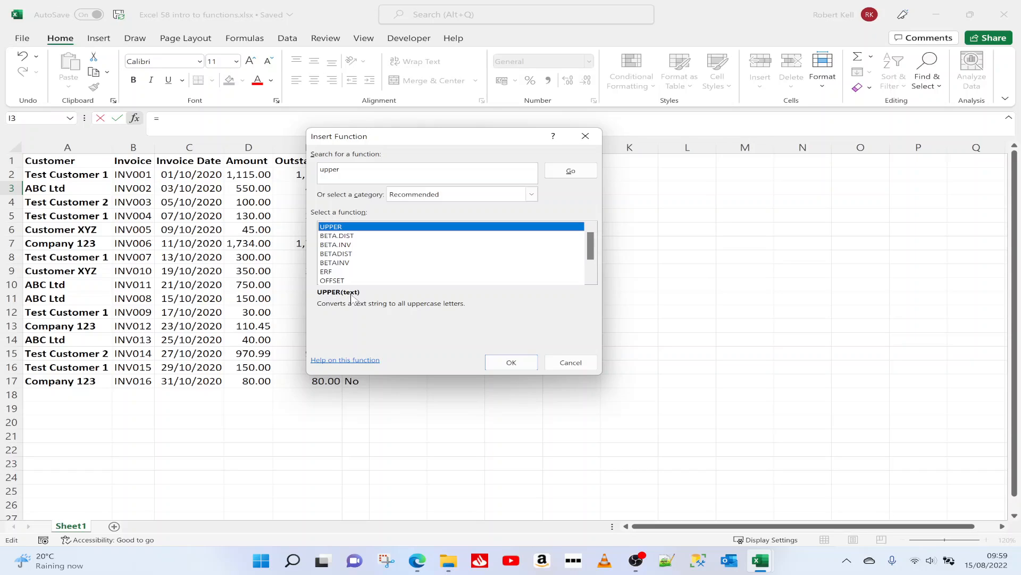
{"action": "left_click", "coordinate": [519, 366]}
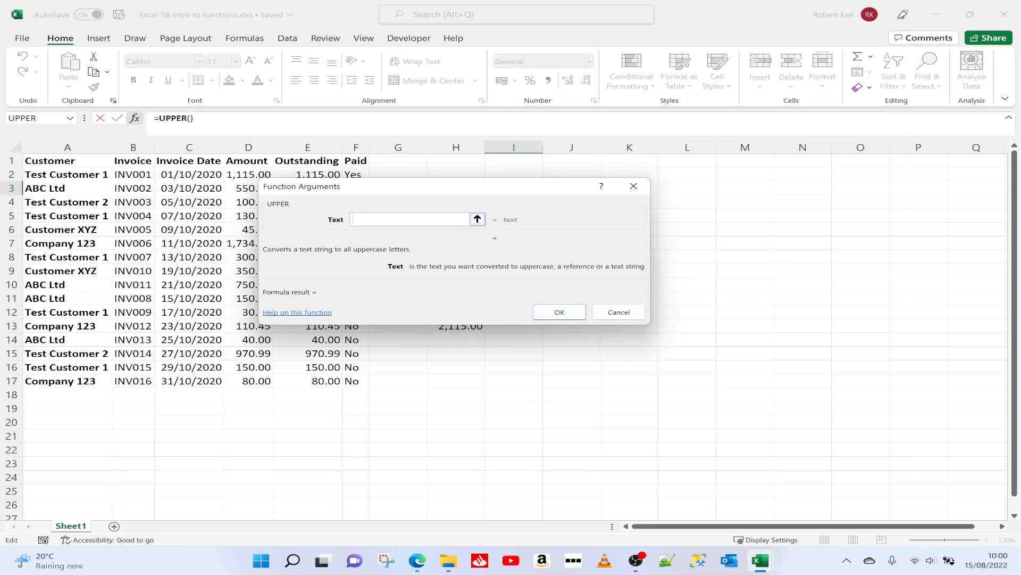
{"action": "type", "text": "SOME TEST"}
{"action": "key", "text": "BackSpace"}
{"action": "key", "text": "BackSpace"}
{"action": "type", "text": "XT"}
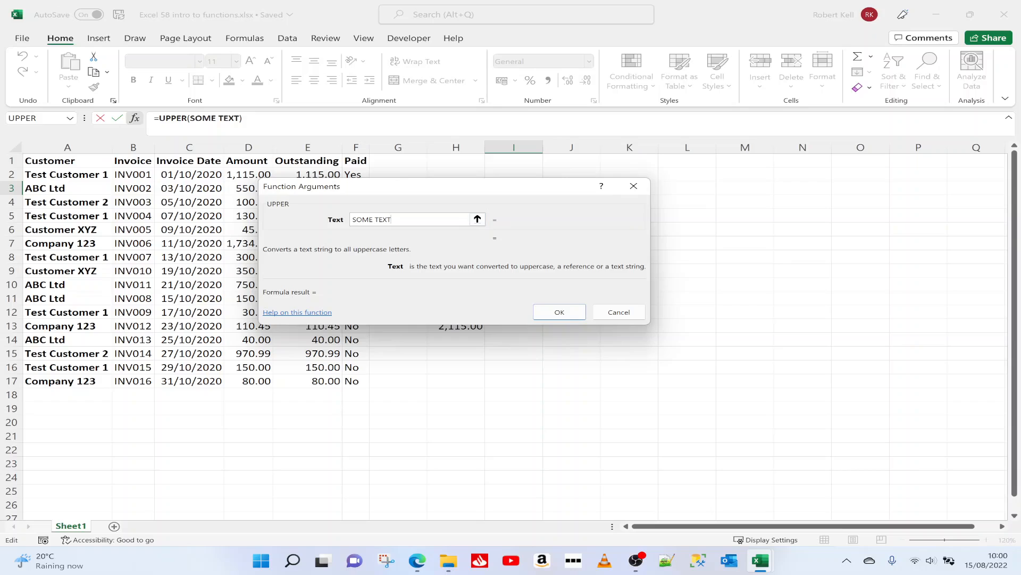
{"action": "key", "text": "BackSpace"}
{"action": "key", "text": "BackSpace"}
{"action": "key", "text": "BackSpace"}
{"action": "key", "text": "BackSpace"}
{"action": "key", "text": "BackSpace"}
{"action": "key", "text": "BackSpace"}
{"action": "key", "text": "BackSpace"}
{"action": "key", "text": "BackSpace"}
{"action": "key", "text": "BackSpace"}
Step: Complete the UPPER function in I3 with the text "some text" and widen column I to fit the result
{"action": "type", "text": "some text"}
{"action": "left_click", "coordinate": [560, 312]}
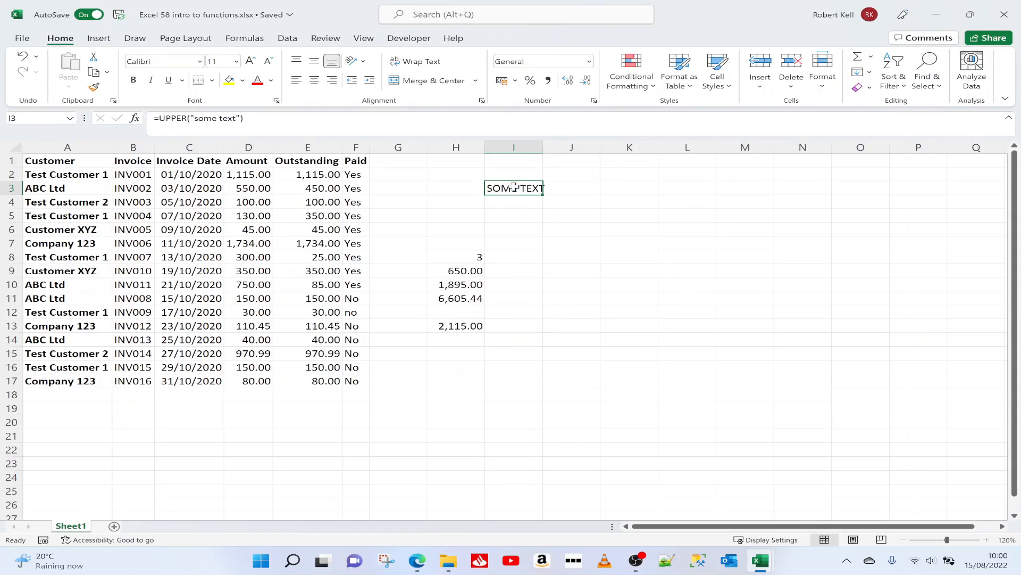
{"action": "left_click_drag", "start_coordinate": [542, 147], "coordinate": [576, 150]}
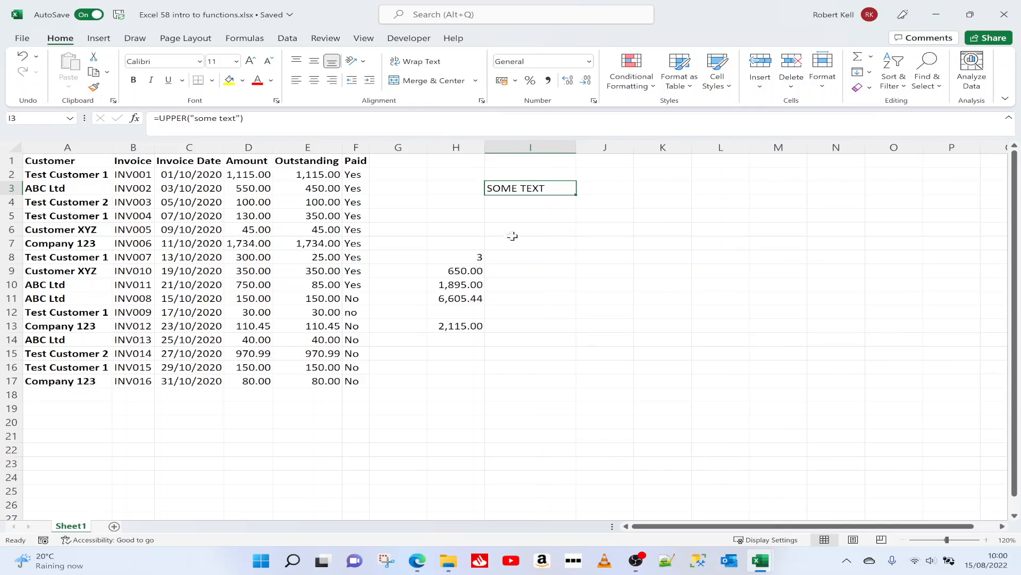
Step: Insert the UPPER function in cell I4 with customer cell A2 as its text argument, and widen column I to fit
{"action": "left_click", "coordinate": [515, 202]}
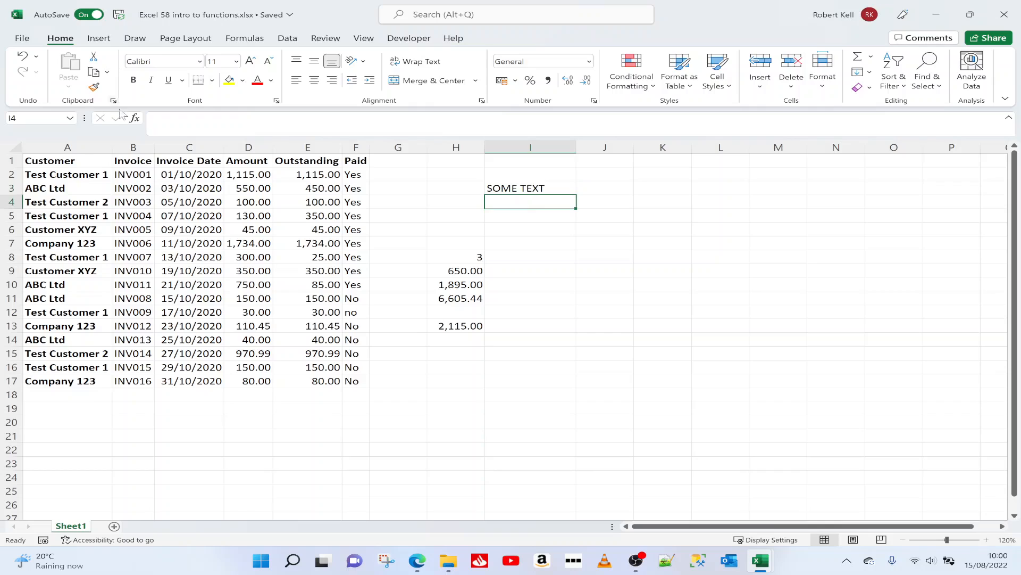
{"action": "left_click", "coordinate": [134, 118]}
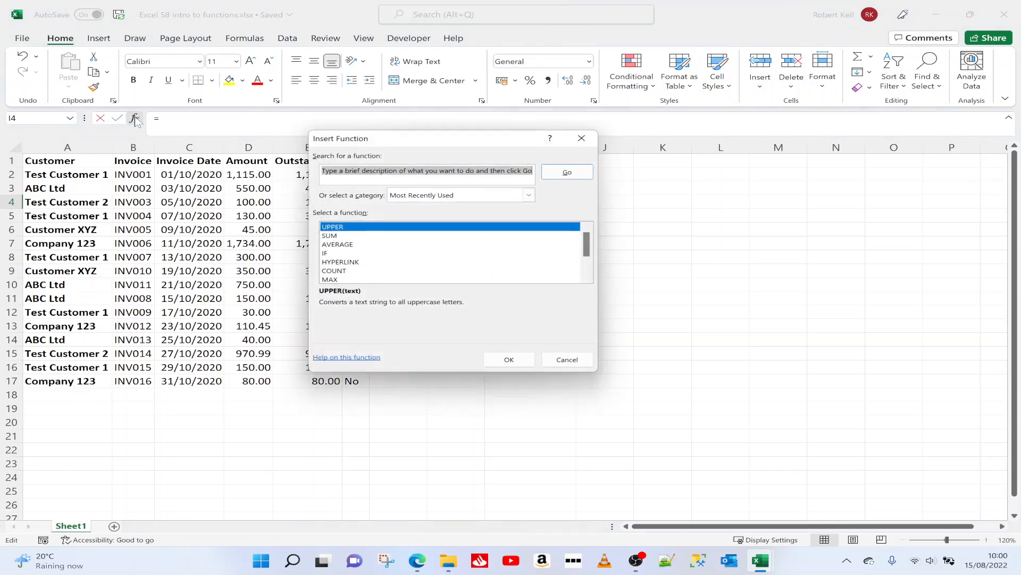
{"action": "left_click", "coordinate": [362, 229]}
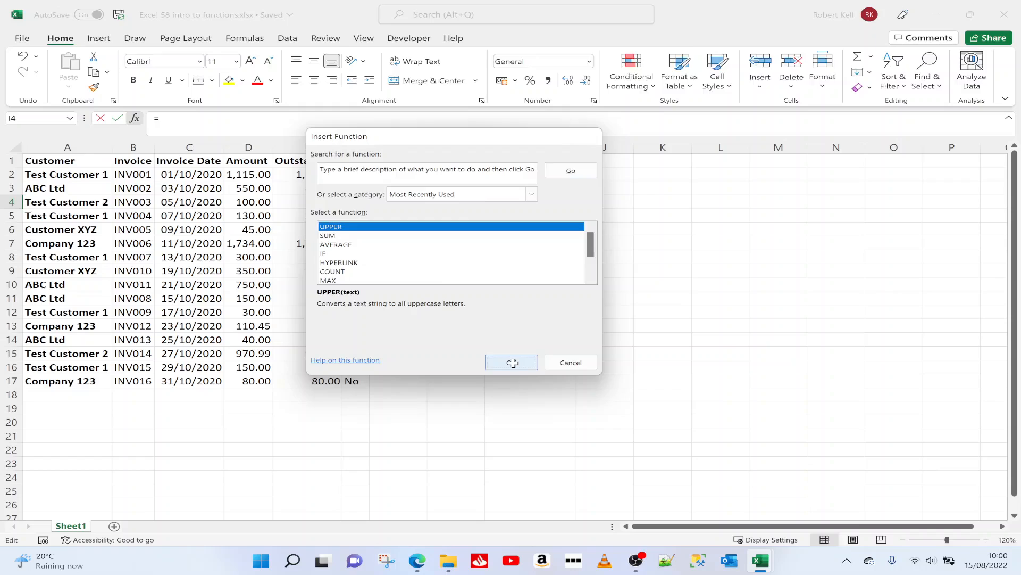
{"action": "left_click", "coordinate": [513, 362]}
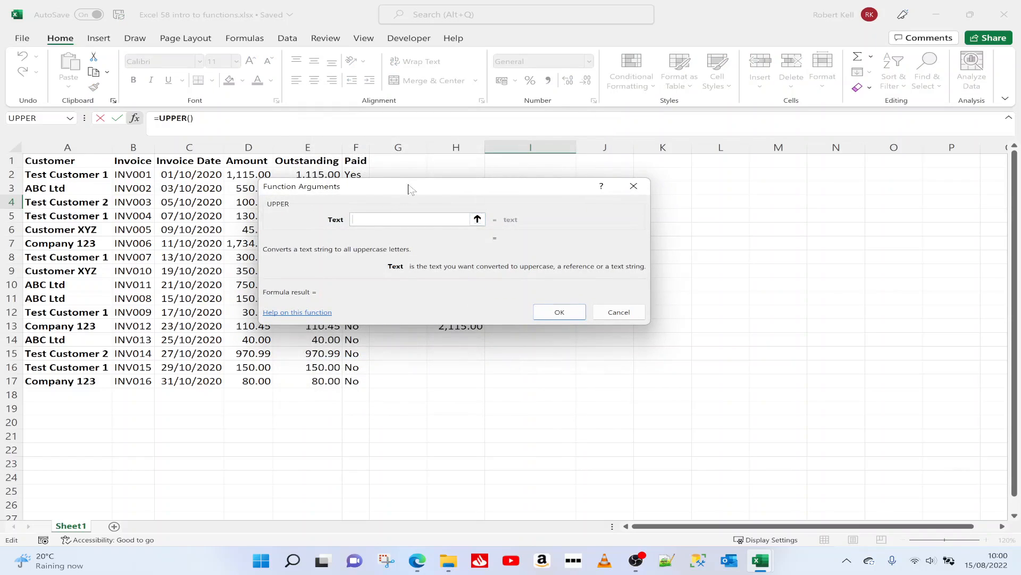
{"action": "left_click_drag", "start_coordinate": [412, 188], "coordinate": [473, 269]}
{"action": "left_click", "coordinate": [75, 176]}
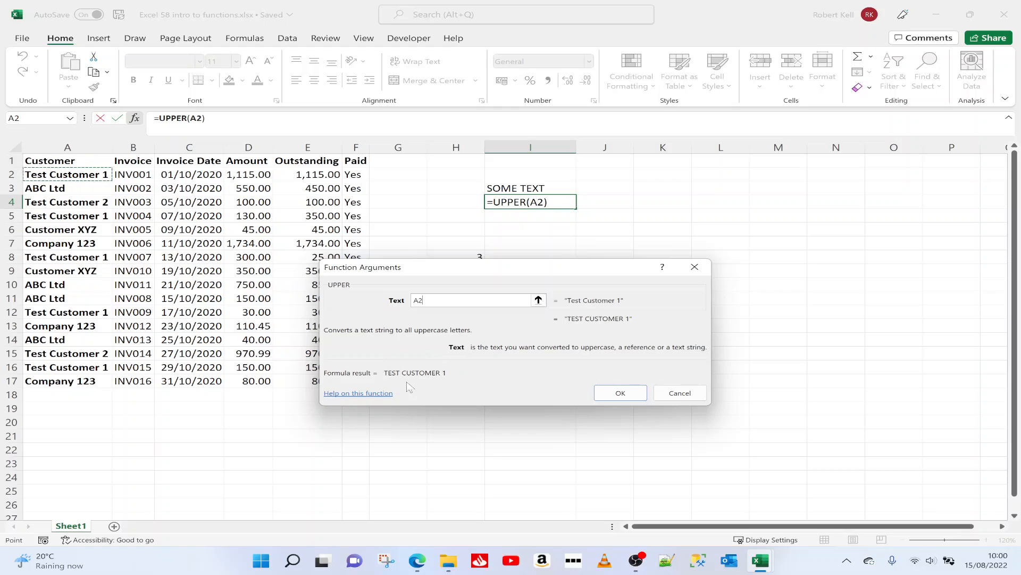
{"action": "left_click", "coordinate": [620, 396]}
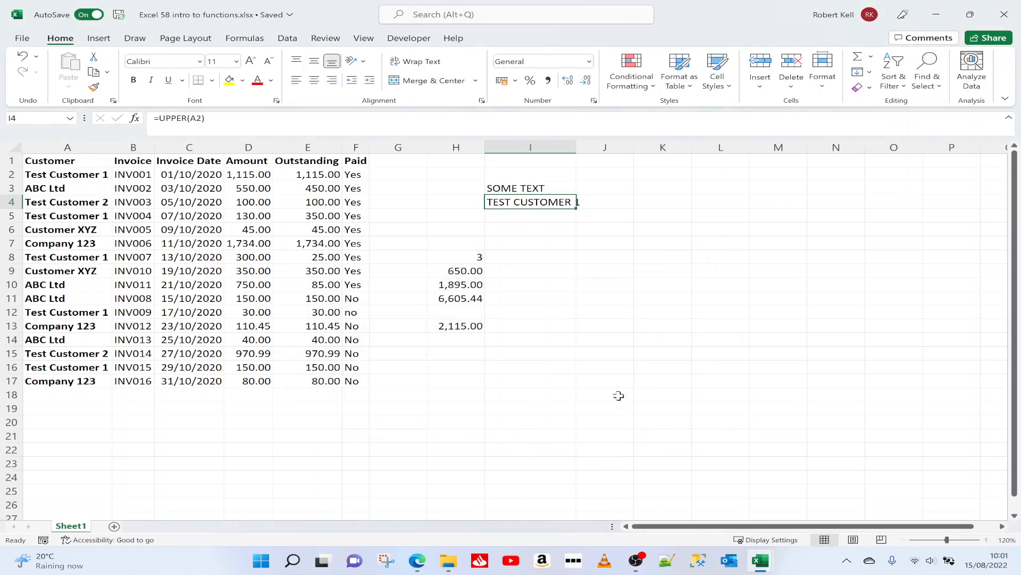
{"action": "left_click_drag", "start_coordinate": [576, 148], "coordinate": [591, 152]}
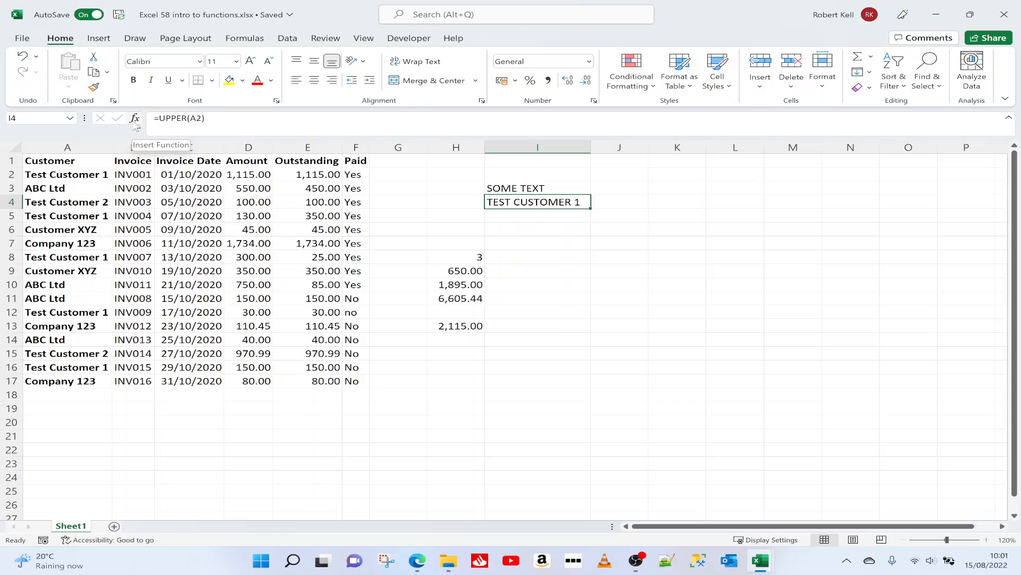
Step: Write the formula =UPPER(A2) directly in cell I6, without the Insert Function dialog
{"action": "left_click", "coordinate": [518, 230]}
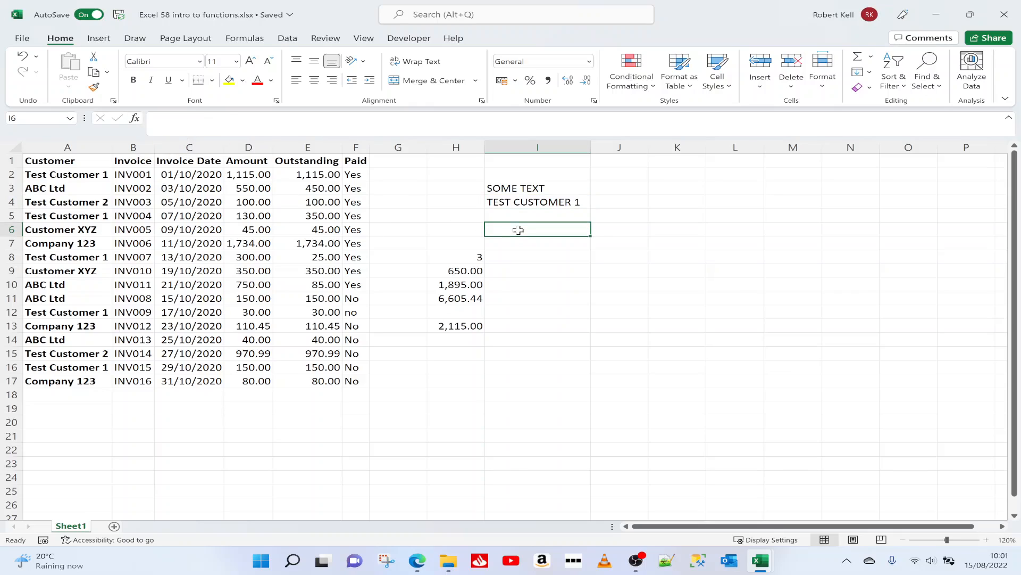
{"action": "type", "text": "=upper"}
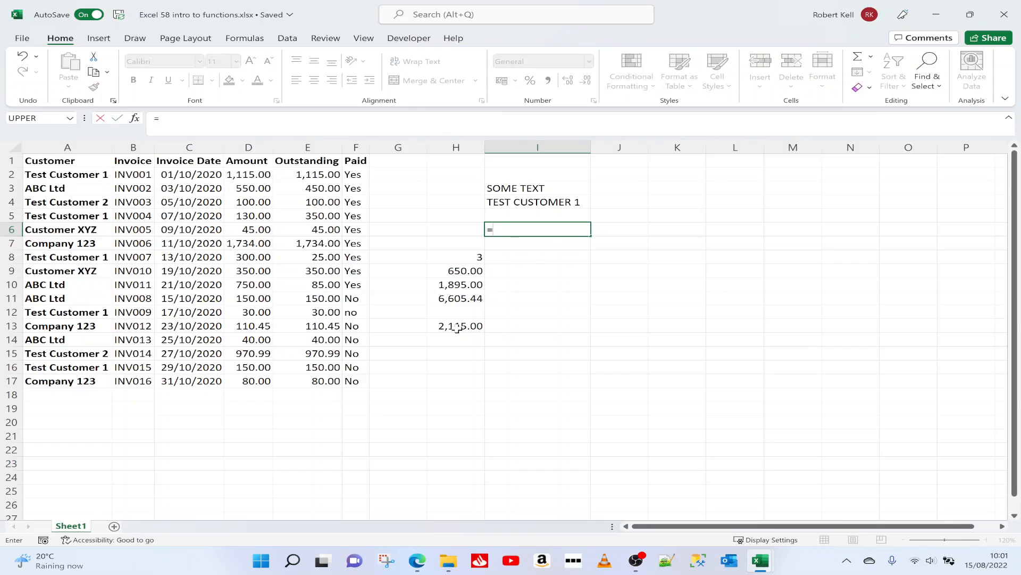
{"action": "key", "text": "Tab"}
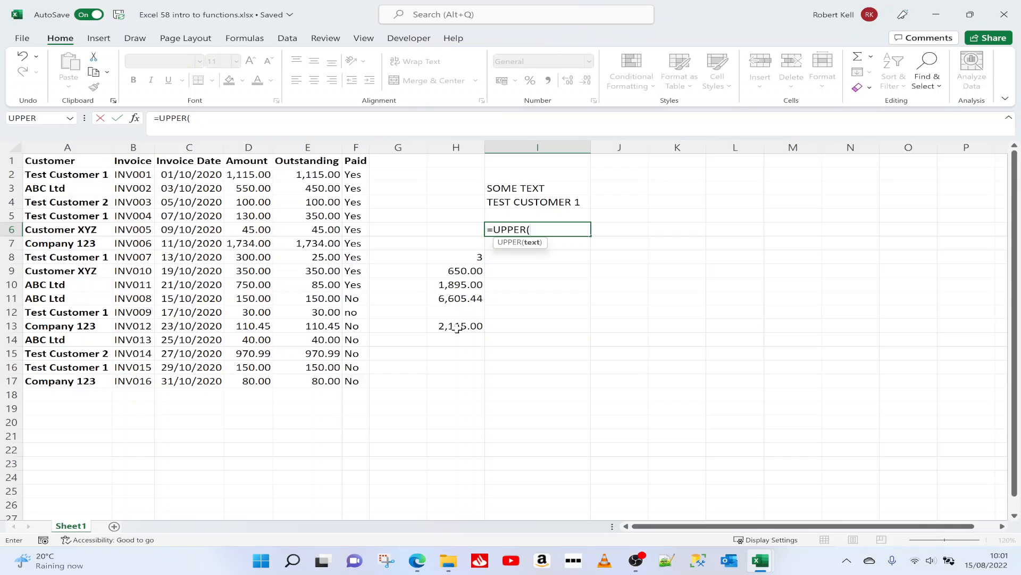
{"action": "type", "text": "a2)"}
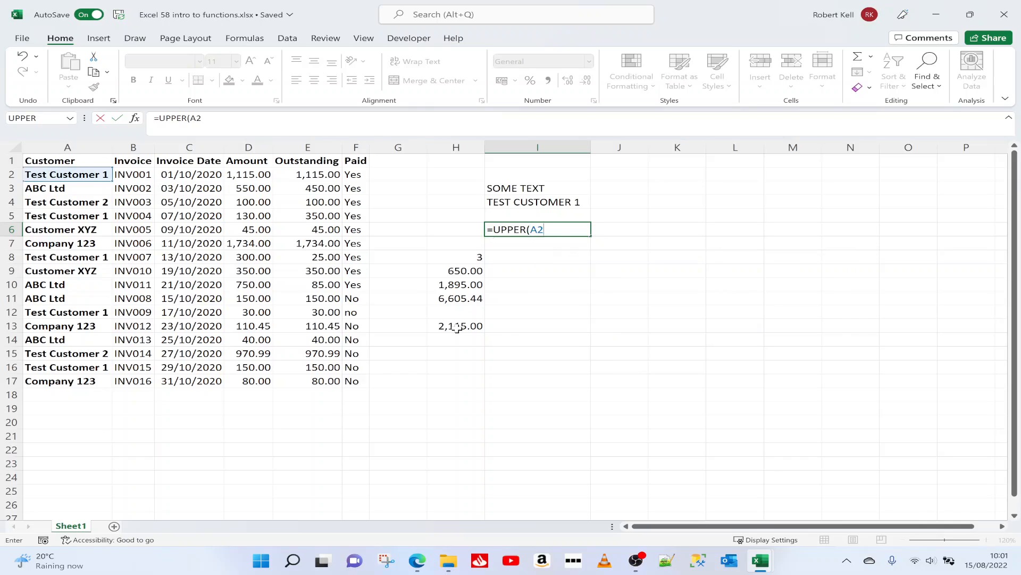
{"action": "key", "text": "Return"}
{"action": "key", "text": "Up"}
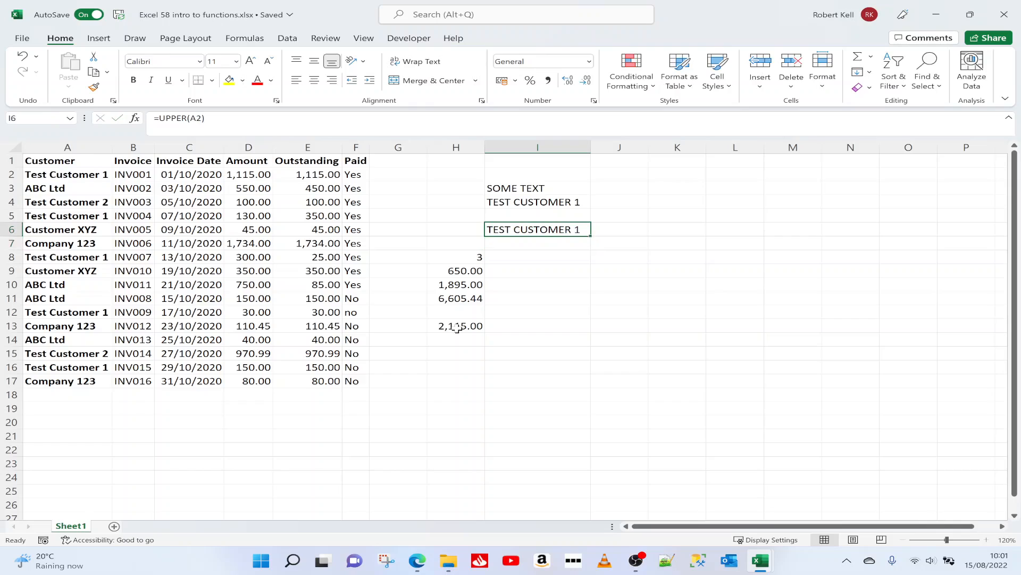
{"action": "key", "text": "Down"}
{"action": "key", "text": "Up"}
Step: Enter a LEN formula in cell I7 that counts the characters of customer cell A2
{"action": "left_click", "coordinate": [542, 243]}
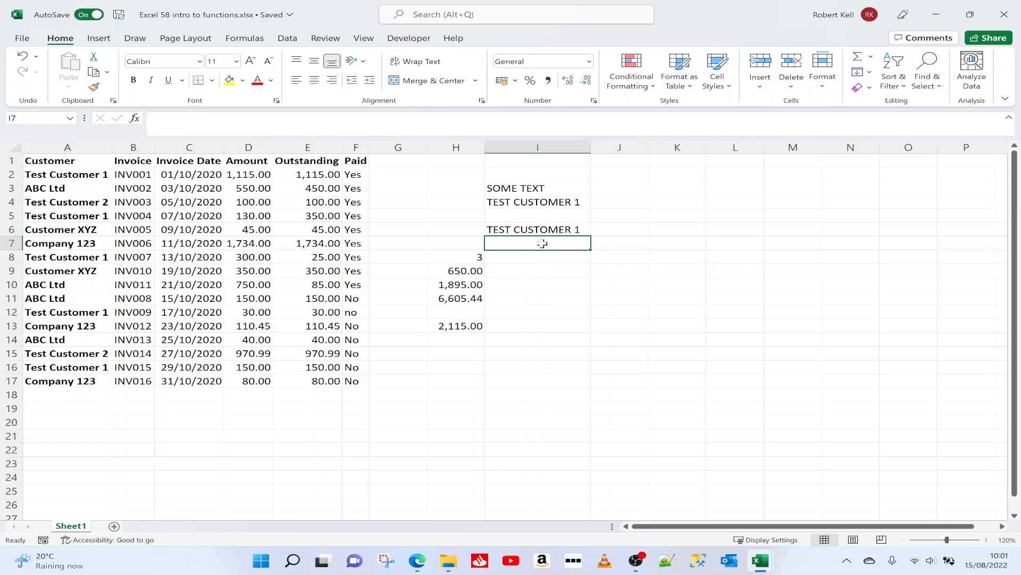
{"action": "type", "text": "=len"}
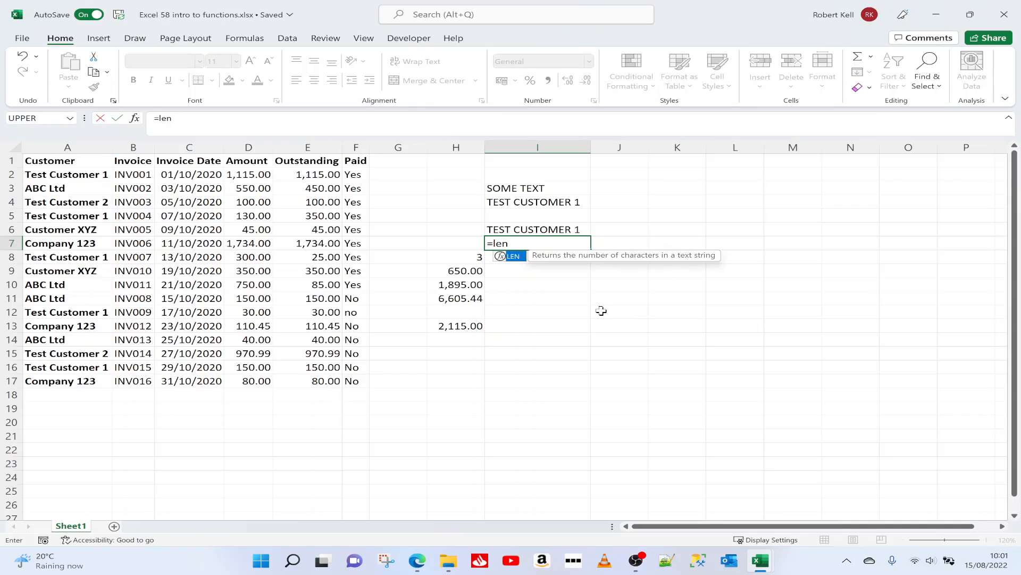
{"action": "type", "text": "("}
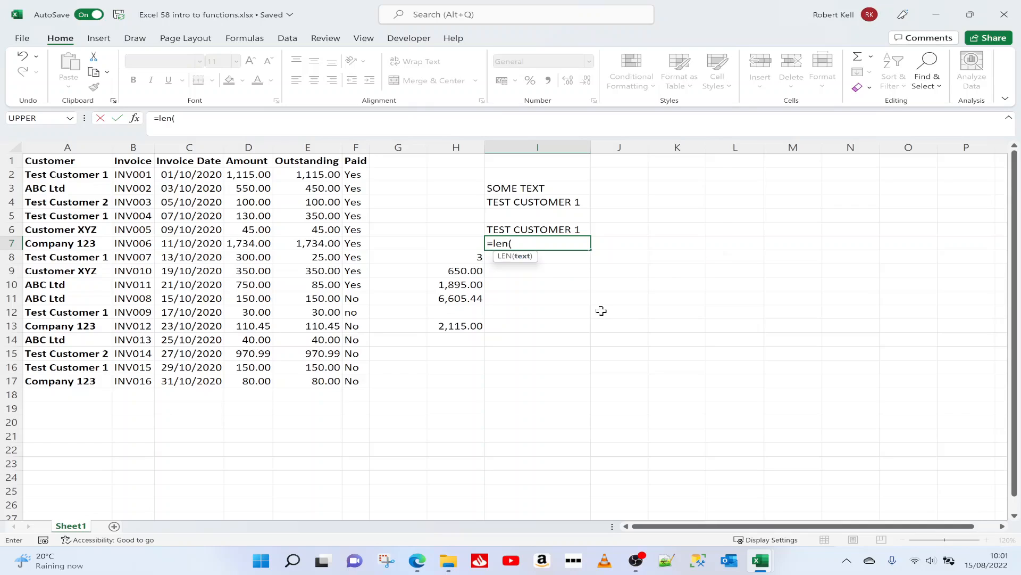
{"action": "left_click", "coordinate": [81, 175]}
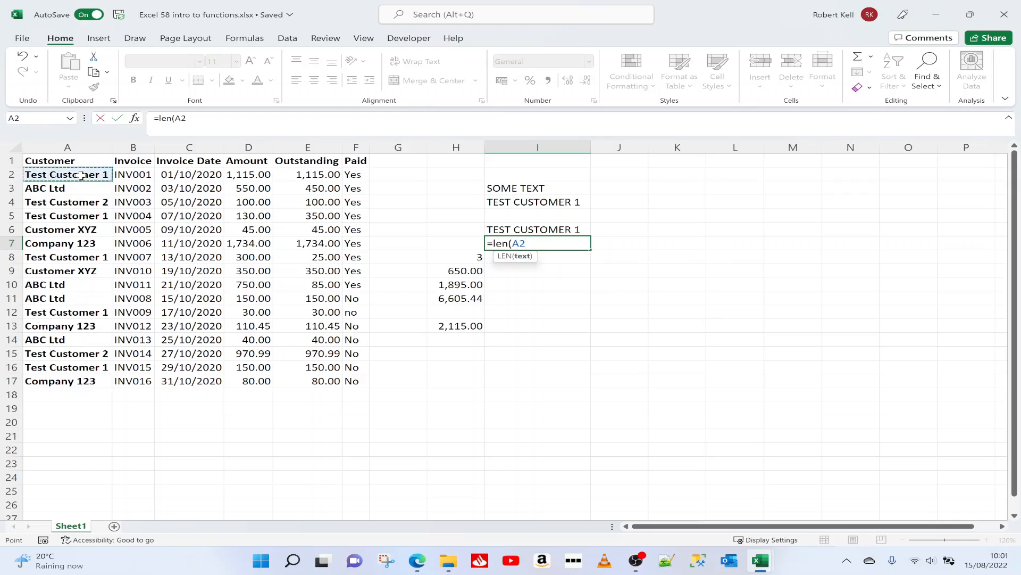
{"action": "key", "text": "Return"}
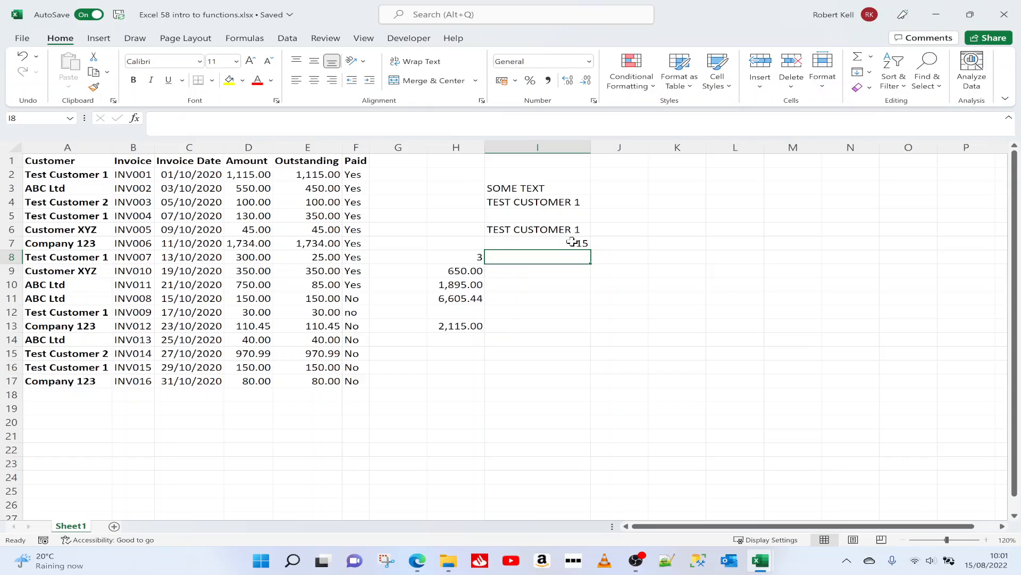
Step: Change the LEN formula in cell I7 to count the characters of customer cell A3
{"action": "left_click", "coordinate": [75, 173]}
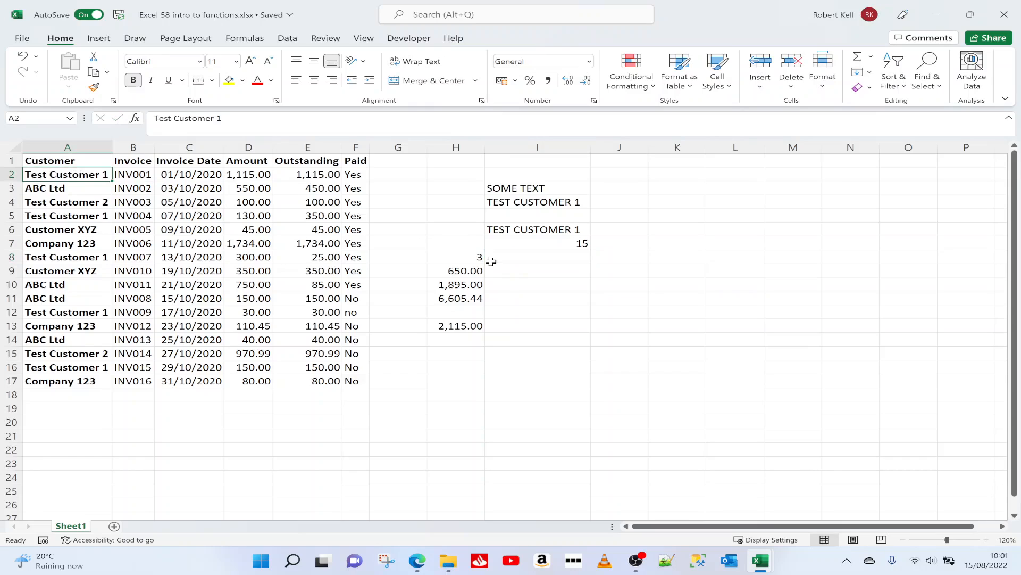
{"action": "left_click", "coordinate": [533, 246]}
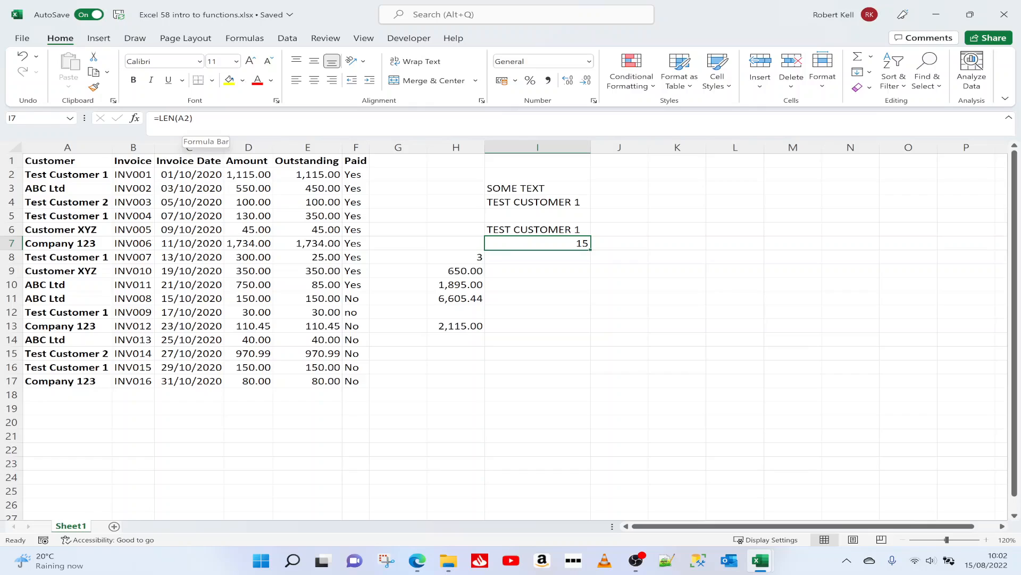
{"action": "left_click", "coordinate": [190, 118]}
{"action": "key", "text": "BackSpace"}
{"action": "type", "text": "3"}
{"action": "key", "text": "Return"}
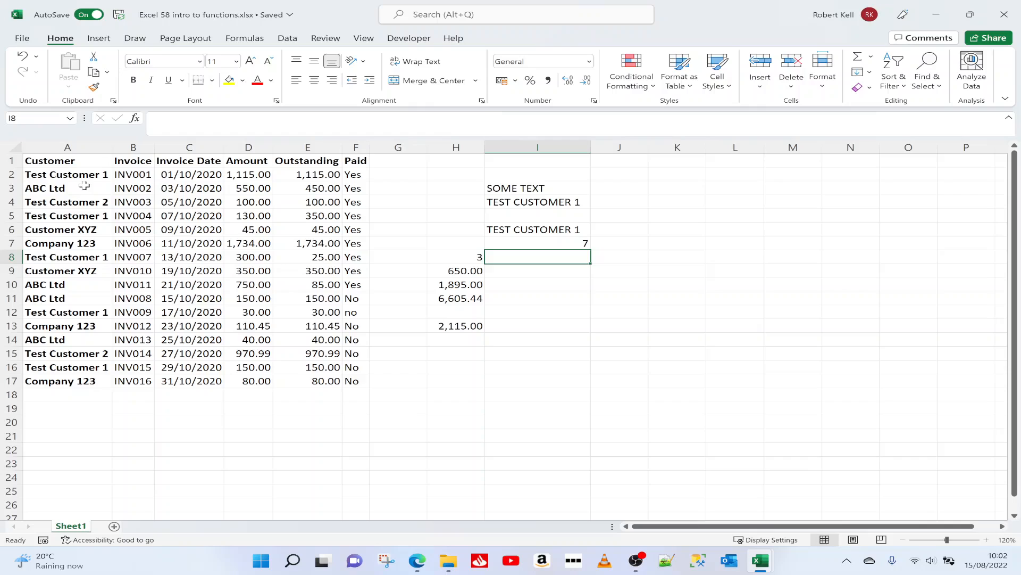
Step: Start an AVERAGE formula in cell I9 with the first invoice amount, D2, as its argument
{"action": "key", "text": "Down"}
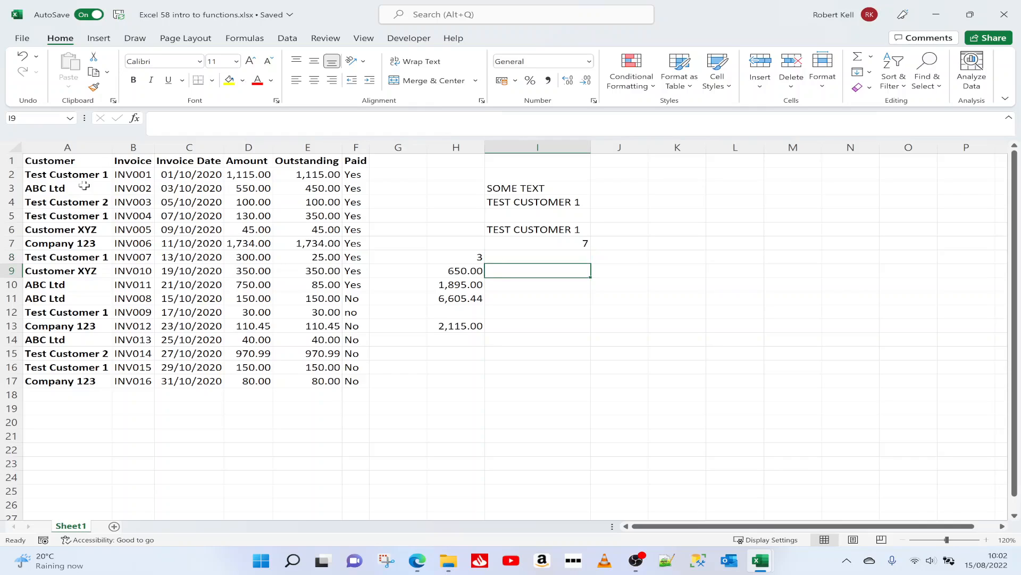
{"action": "type", "text": "=avg"}
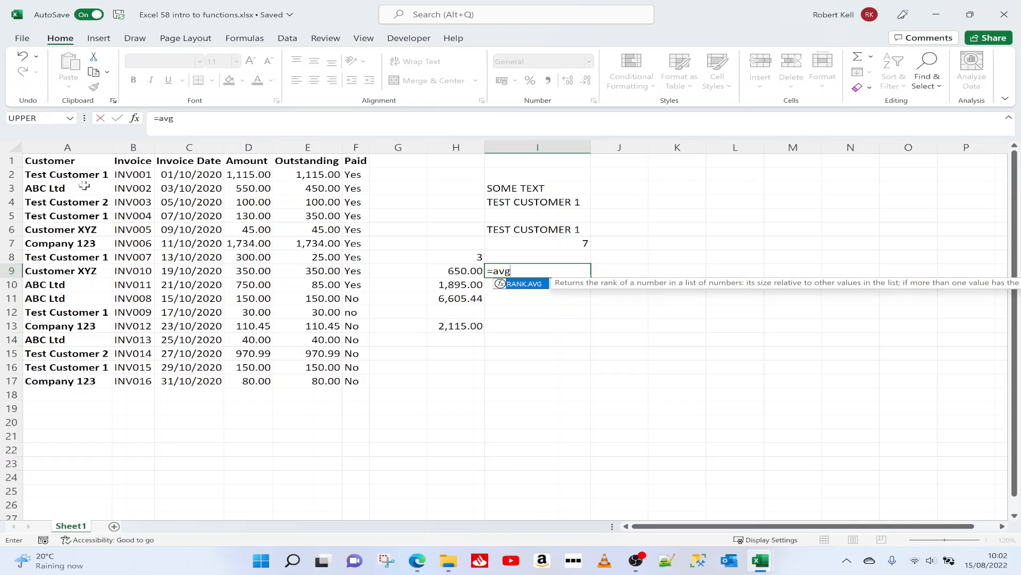
{"action": "key", "text": "BackSpace"}
{"action": "key", "text": "BackSpace"}
{"action": "type", "text": "vr"}
{"action": "key", "text": "BackSpace"}
{"action": "key", "text": "Down"}
{"action": "key", "text": "Tab"}
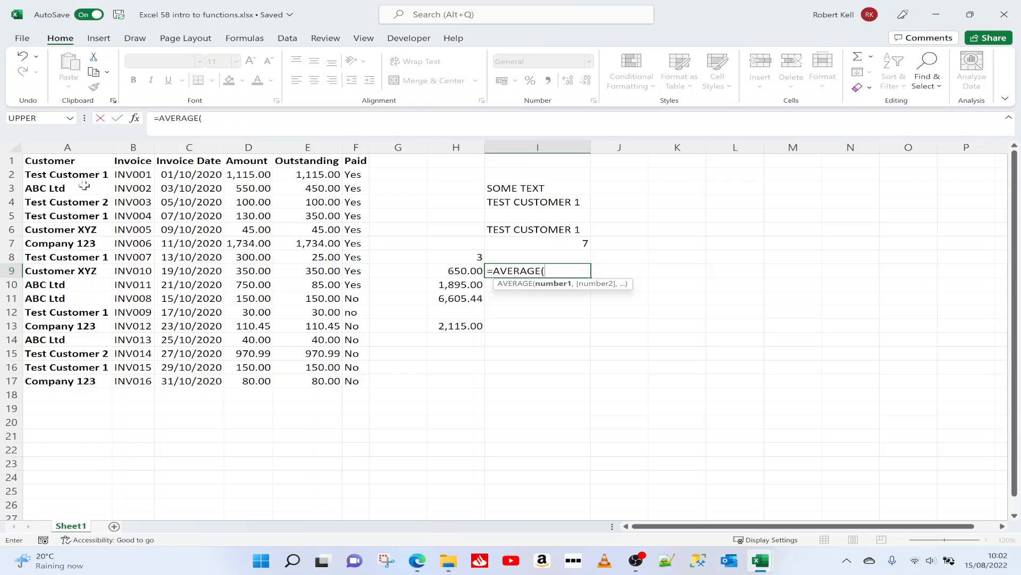
{"action": "left_click", "coordinate": [242, 175]}
{"action": "type", "text": ","}
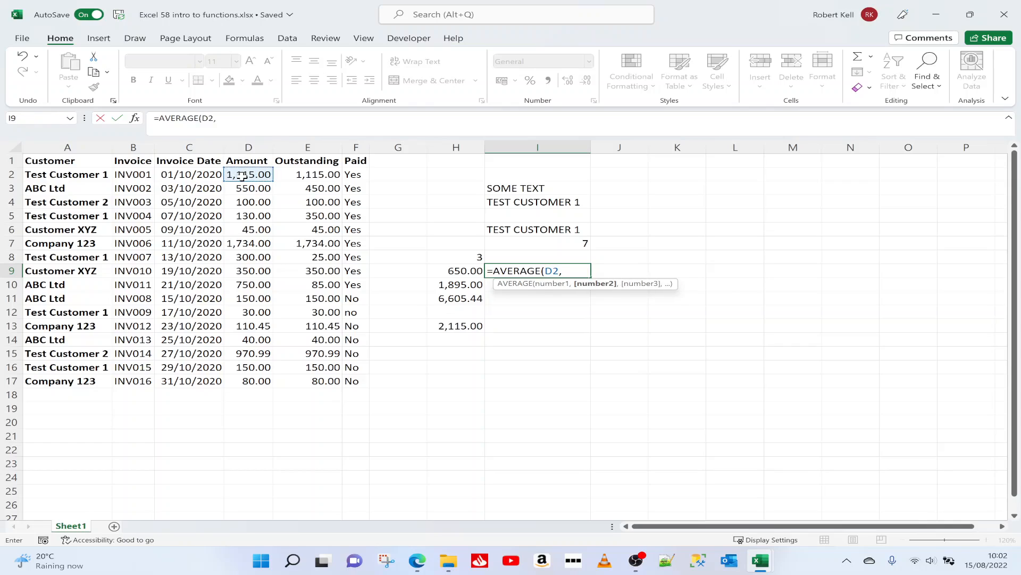
{"action": "left_click", "coordinate": [246, 203]}
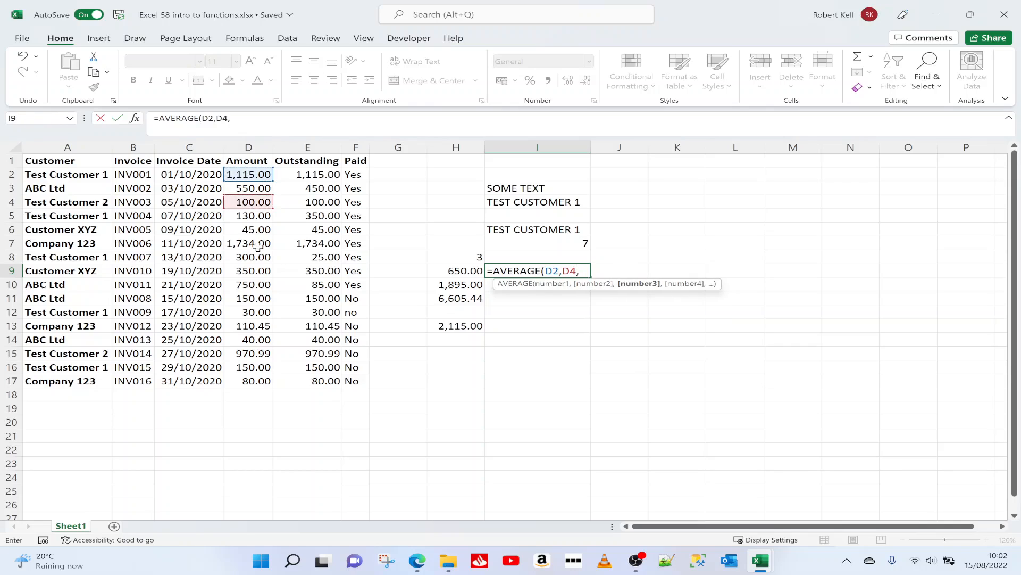
{"action": "key", "text": "BackSpace"}
{"action": "key", "text": "BackSpace"}
{"action": "key", "text": "BackSpace"}
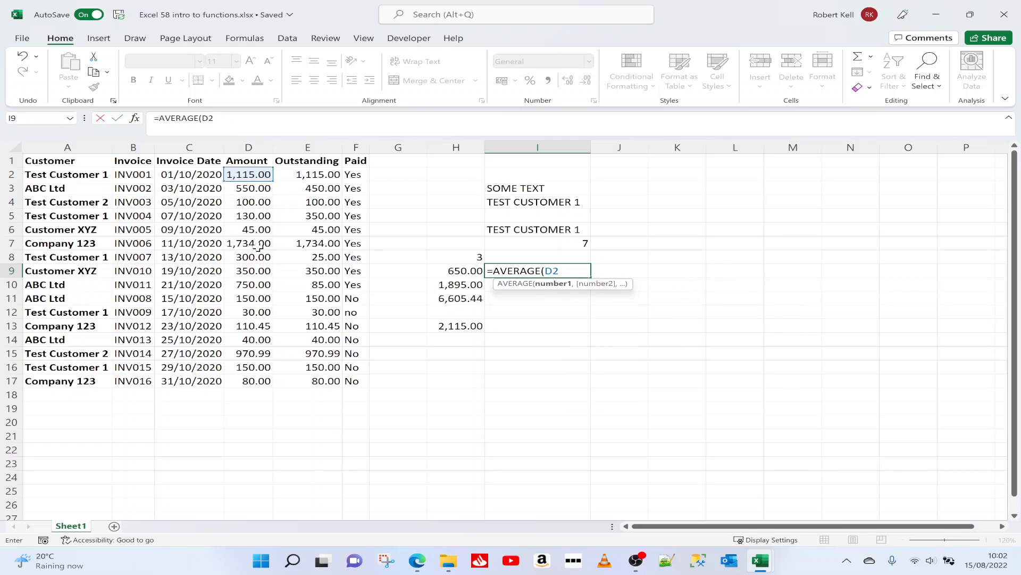
Step: Complete the AVERAGE formula in I9 with the range D2:D17 and check which cells it covers
{"action": "type", "text": ":D17)"}
{"action": "key", "text": "Return"}
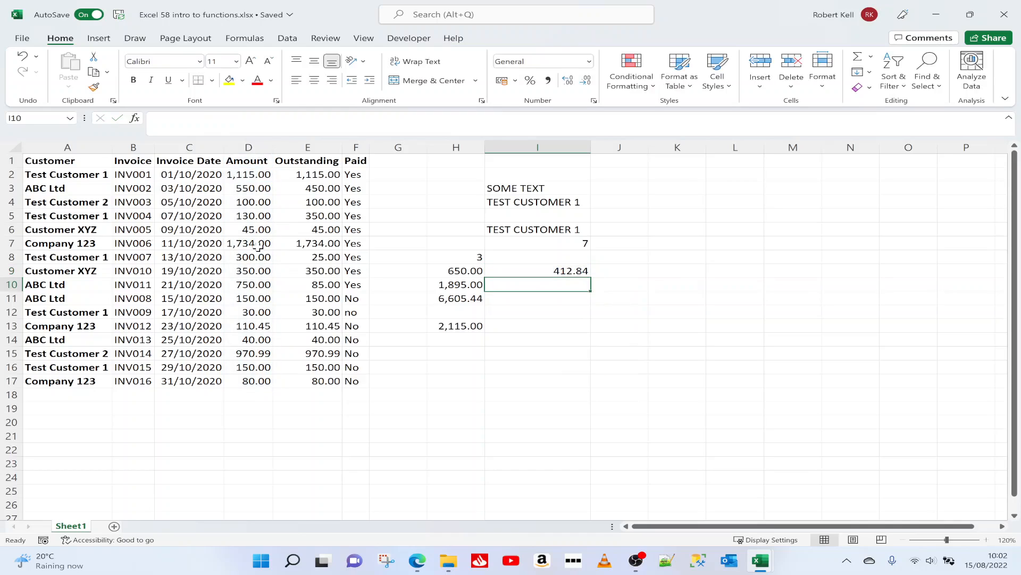
{"action": "left_click", "coordinate": [533, 270]}
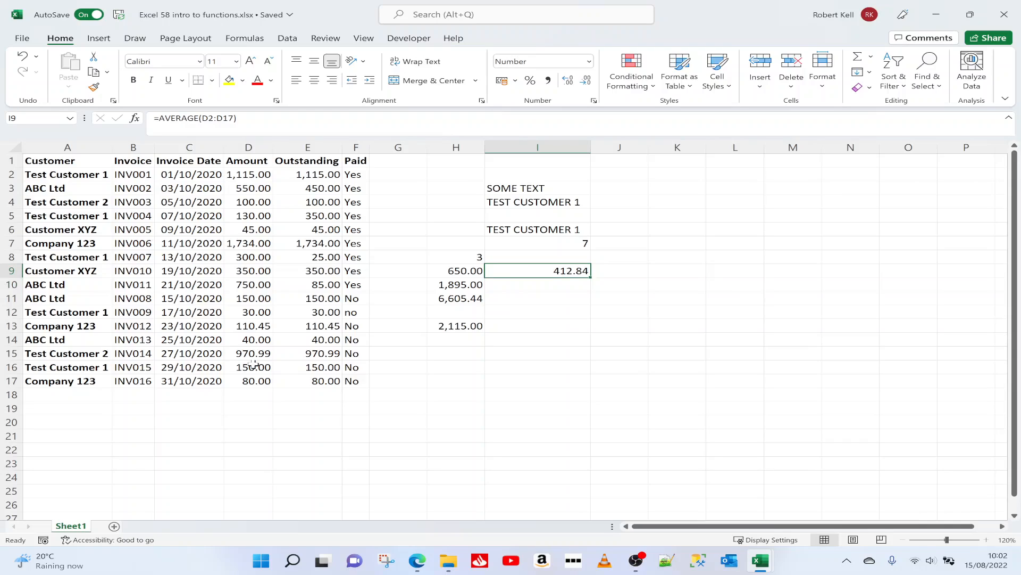
{"action": "key", "text": "F2"}
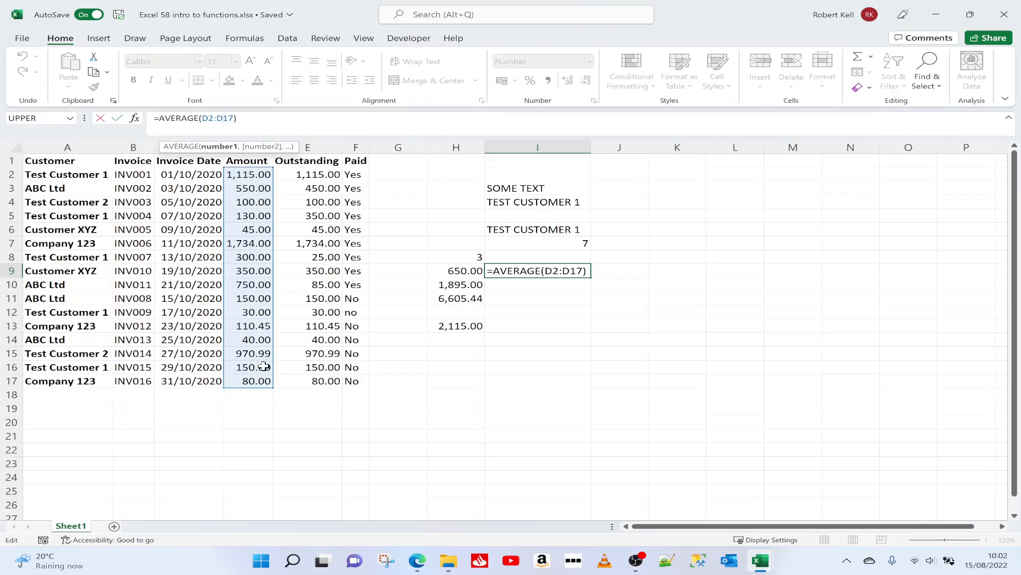
{"action": "key", "text": "Escape"}
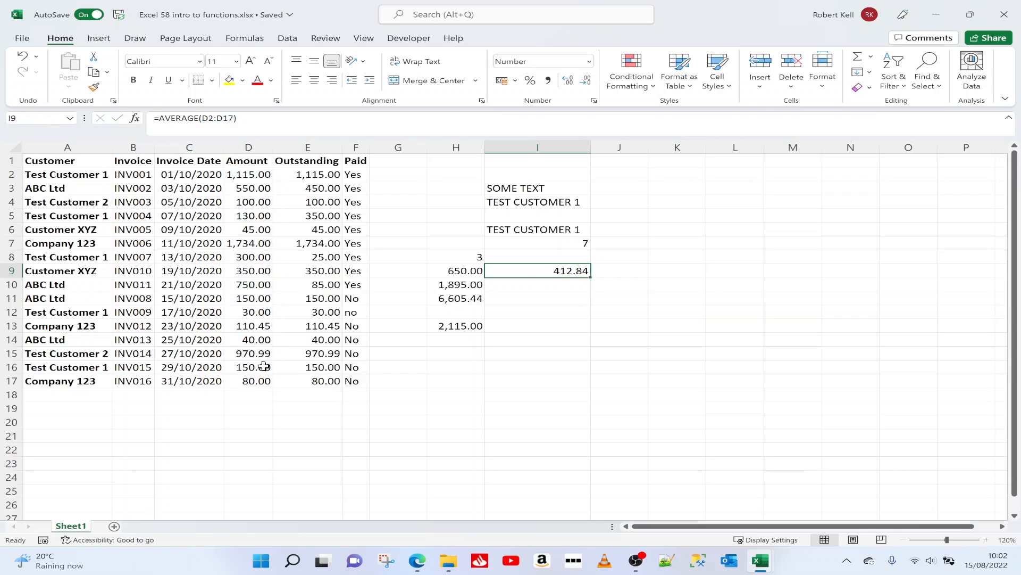
Step: Edit the SUM formula in cell H13 so that its fourth argument refers to D13
{"action": "left_click", "coordinate": [461, 298]}
{"action": "left_click", "coordinate": [460, 326]}
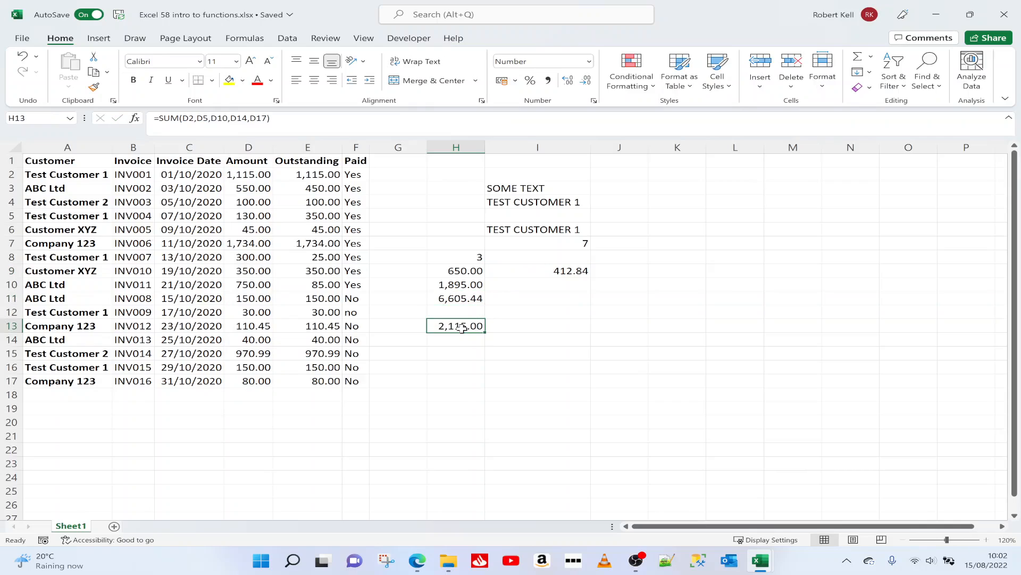
{"action": "left_click", "coordinate": [230, 118]}
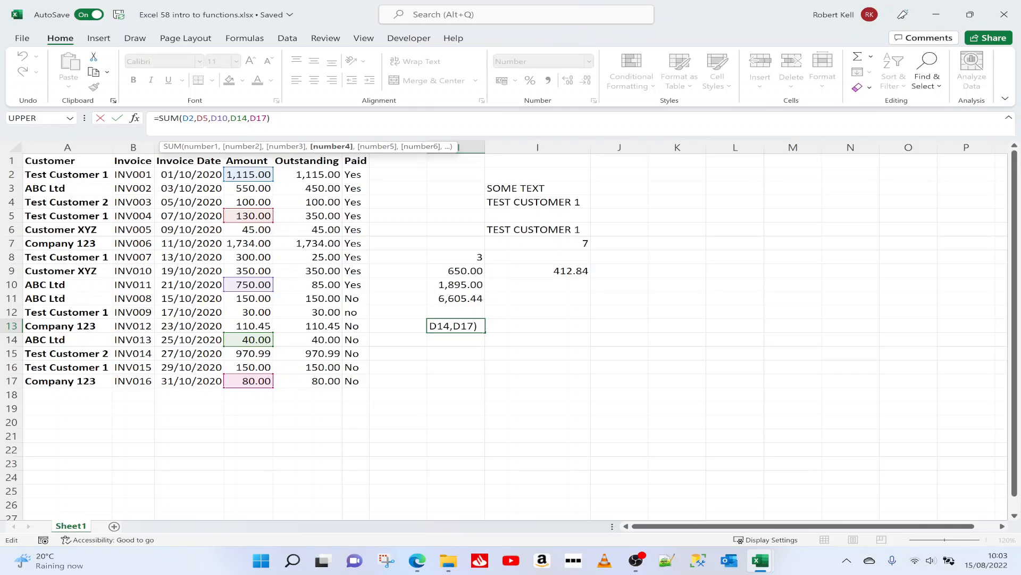
{"action": "key", "text": "BackSpace"}
{"action": "type", "text": "3"}
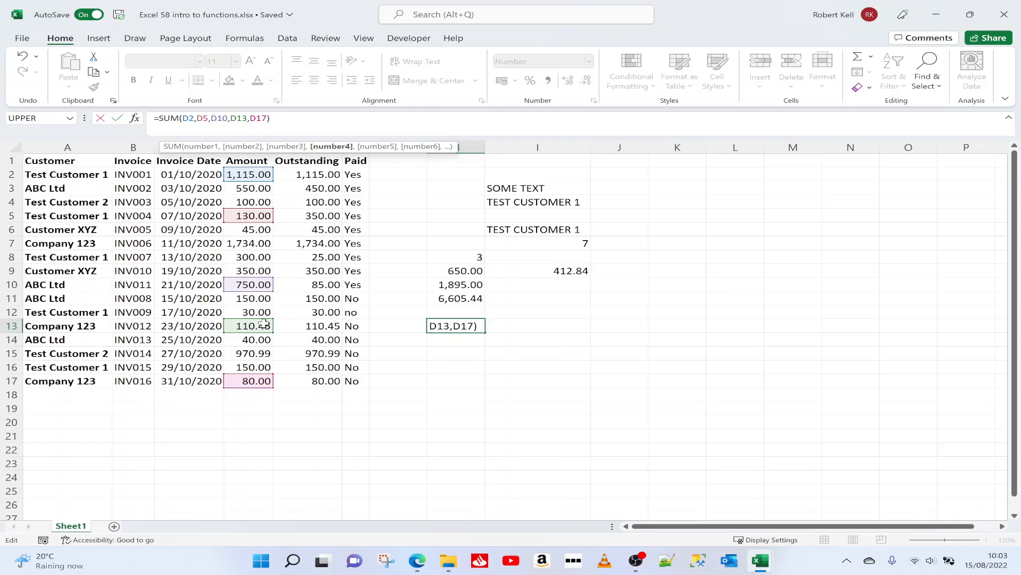
{"action": "key", "text": "Return"}
{"action": "left_click", "coordinate": [466, 327]}
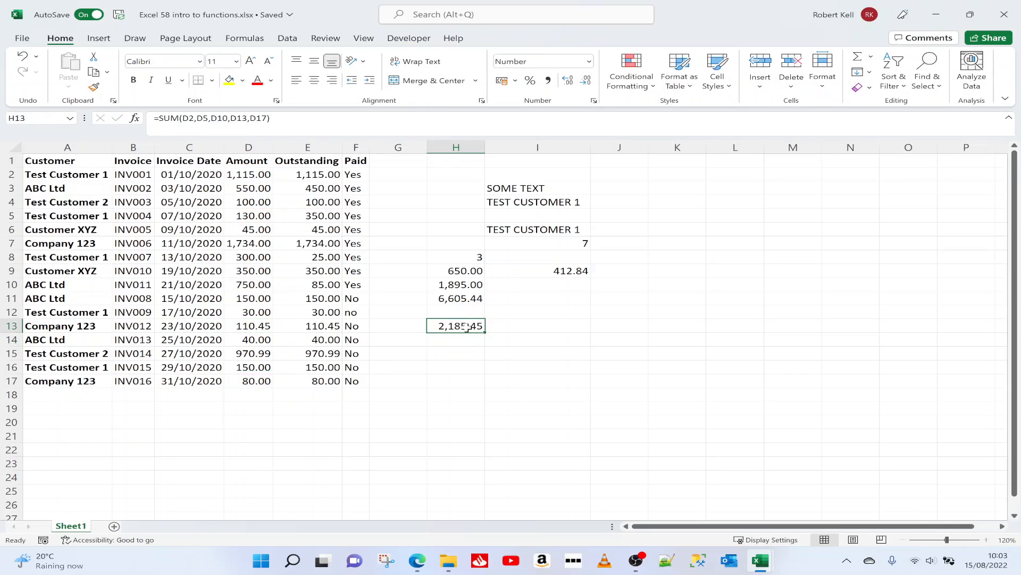